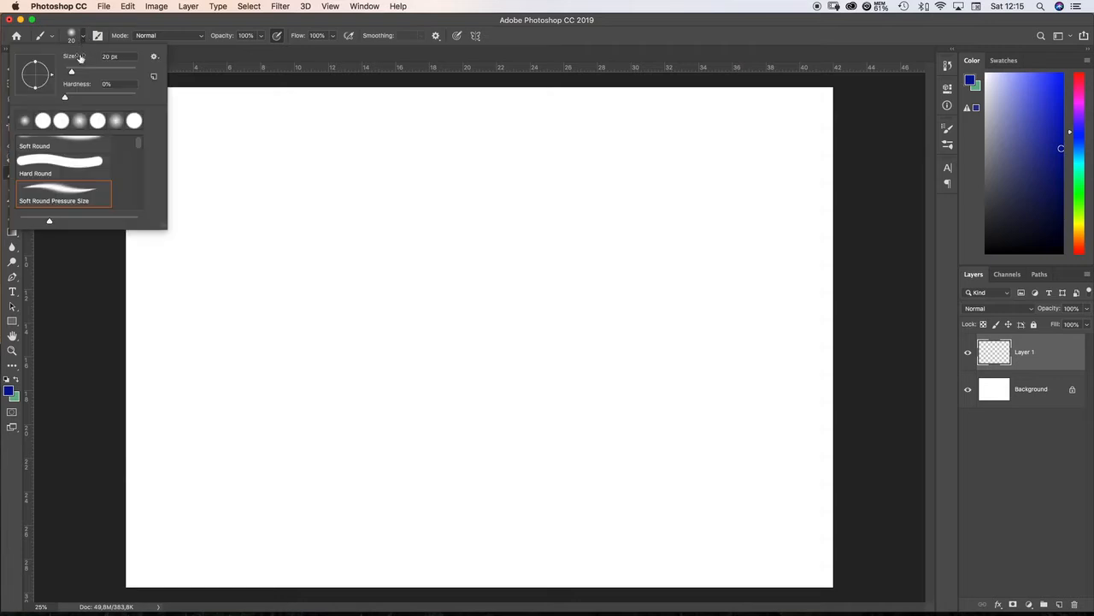
- Sketch a rectangular box in perspective on Layer 1 with the brush at 62% opacity
left_click(260, 36)
mouse_move(261, 49)
left_mouse_down()
mouse_move(234, 317)
mouse_move(276, 364)
mouse_move(409, 299)
left_mouse_up()
left_click(238, 248)
left_click_drag(378, 220, 377, 321)
left_click_drag(278, 230, 273, 359)
mouse_move(225, 241)
left_mouse_down()
mouse_move(336, 273)
mouse_move(350, 212)
mouse_move(394, 242)
mouse_move(345, 216)
mouse_move(393, 266)
left_mouse_up()
mouse_move(234, 251)
left_mouse_down()
mouse_move(233, 301)
mouse_move(233, 291)
mouse_move(271, 287)
mouse_move(274, 369)
left_mouse_up()
left_click_drag(377, 318, 377, 247)
left_click_drag(273, 290, 386, 248)
mouse_move(229, 253)
left_mouse_down()
mouse_move(344, 208)
mouse_move(383, 254)
left_mouse_up()
- Lower the sketch layer's opacity to 53% and add a new layer above it
left_click(1087, 313)
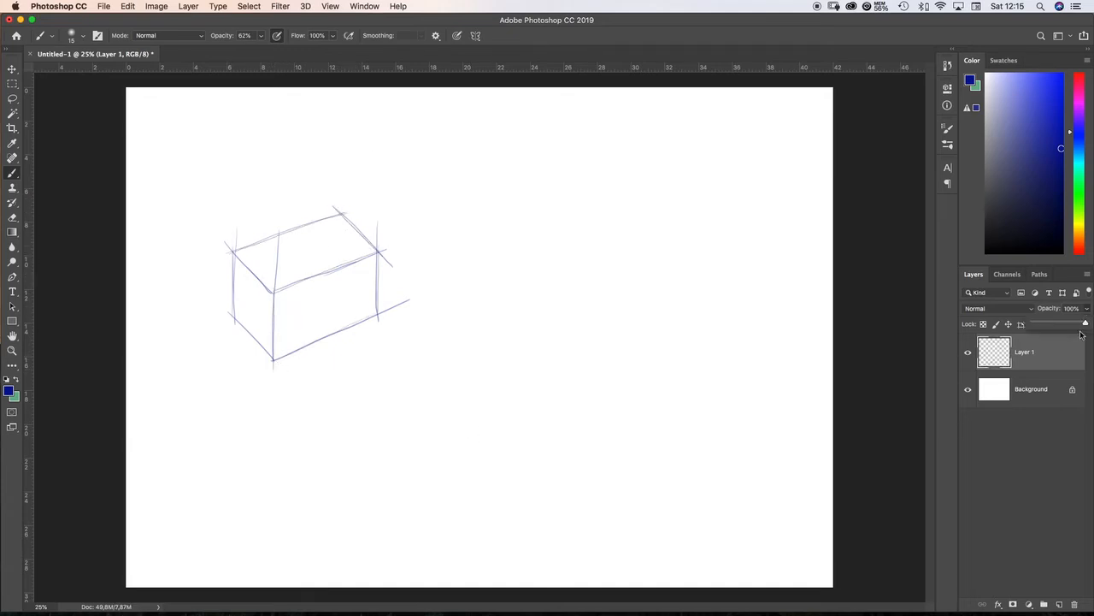
left_click_drag(1085, 323, 1063, 326)
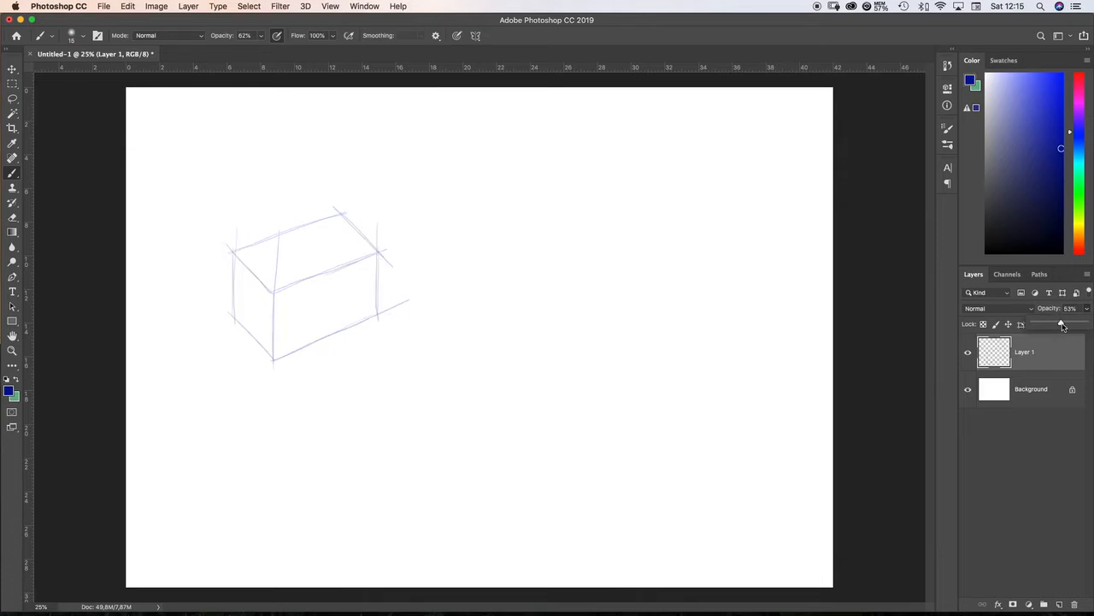
left_click(1059, 603)
- Select the outer silhouette of the sketched box with the Polygonal Lasso
left_click(13, 100)
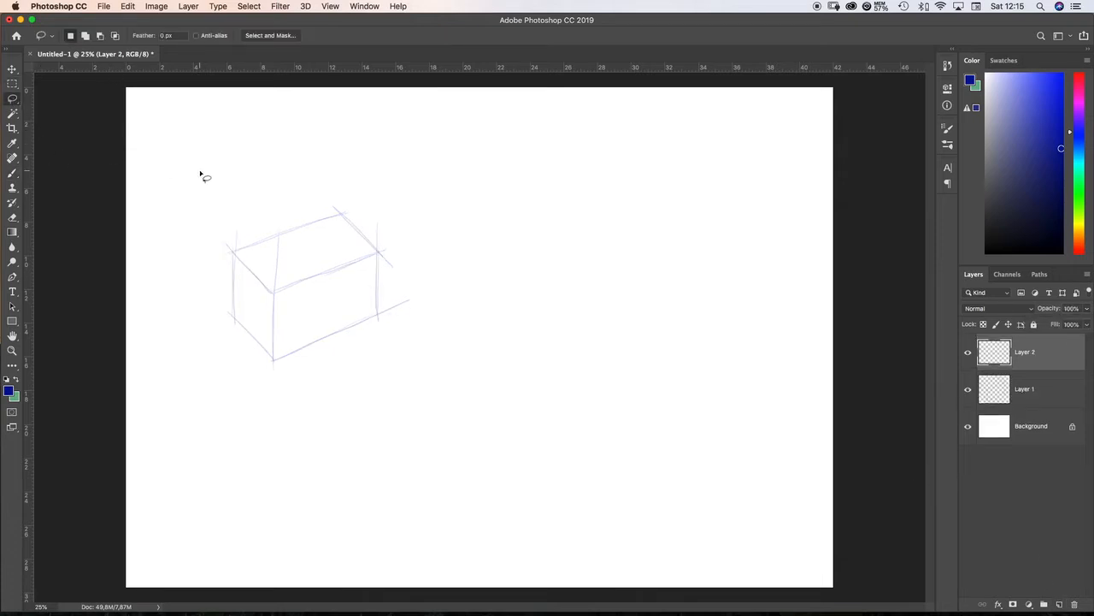
right_click(13, 100)
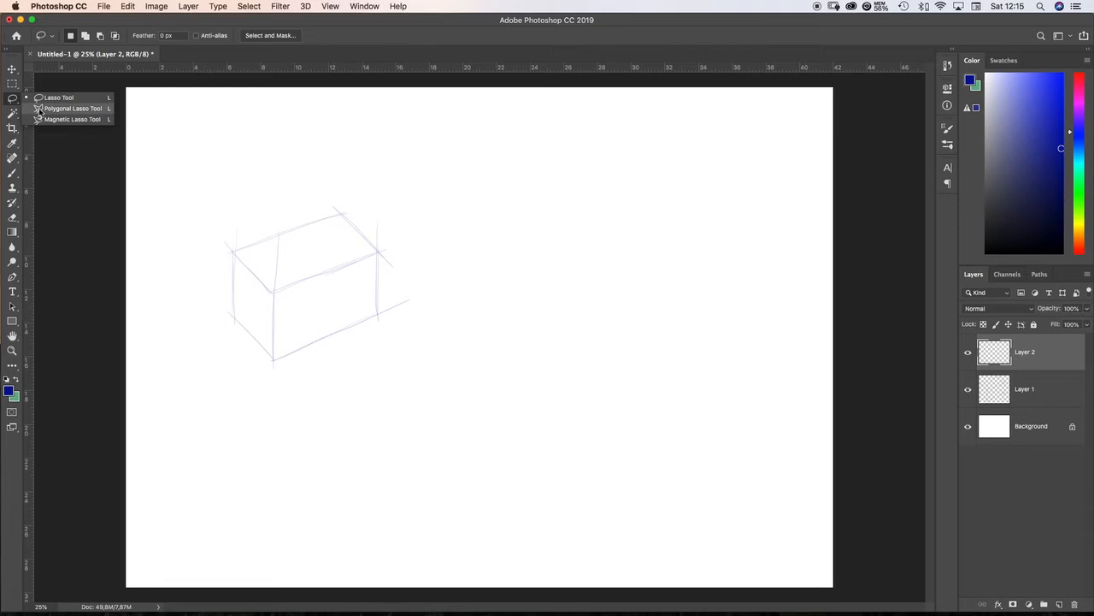
left_click(38, 109)
left_click(233, 250)
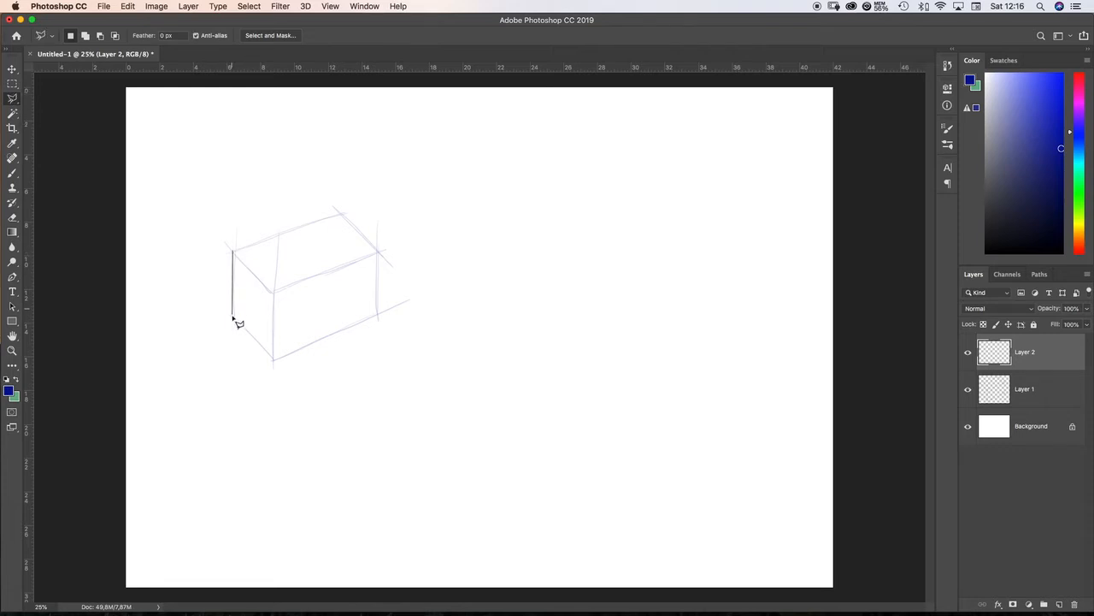
left_click(233, 320)
left_click(274, 359)
left_click(378, 313)
left_click(378, 254)
left_click(340, 214)
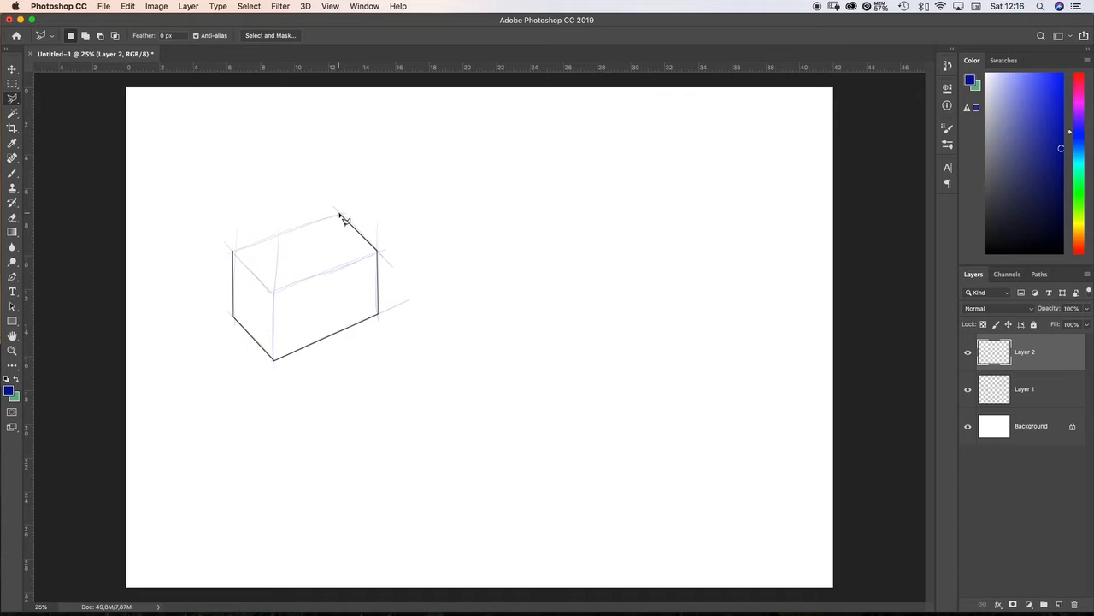
left_click(234, 251)
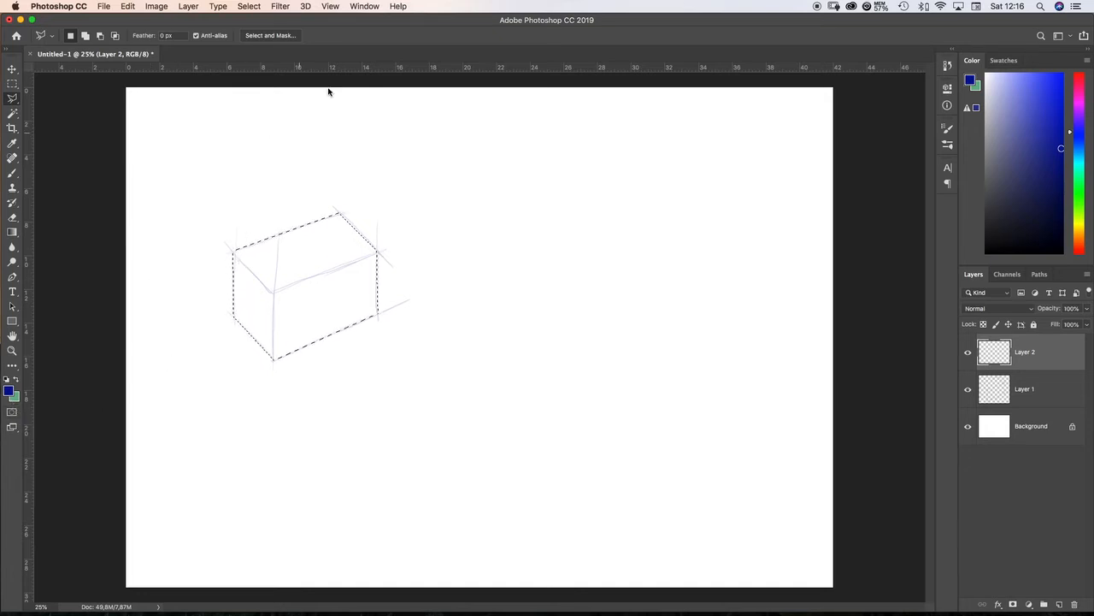
- Fill the box silhouette with the dark blue foreground color and deselect it
key("alt+BackSpace")
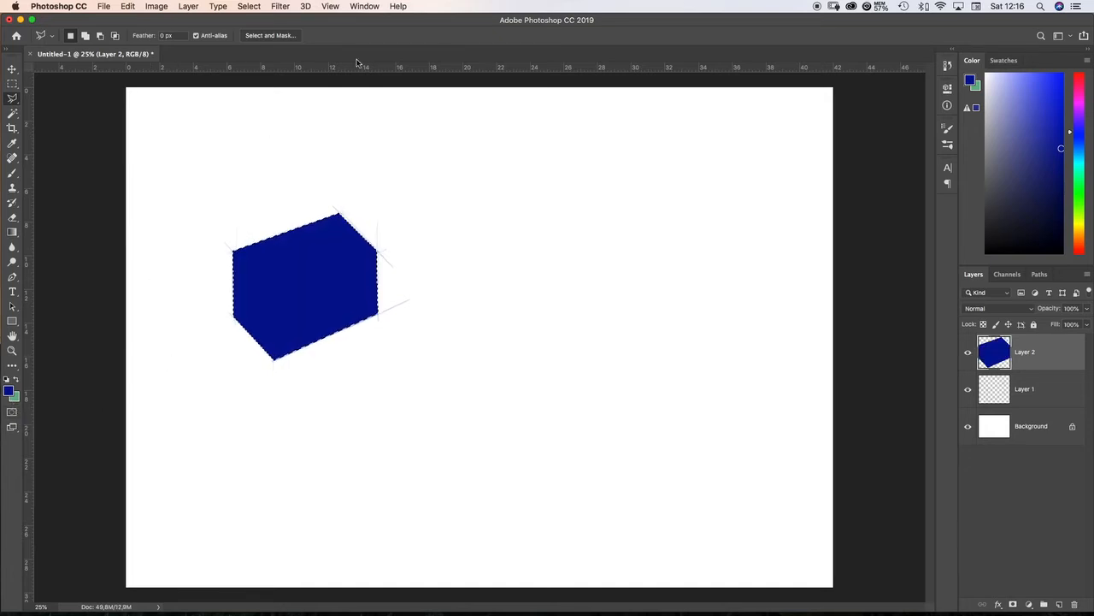
left_click(13, 84)
left_click(222, 168)
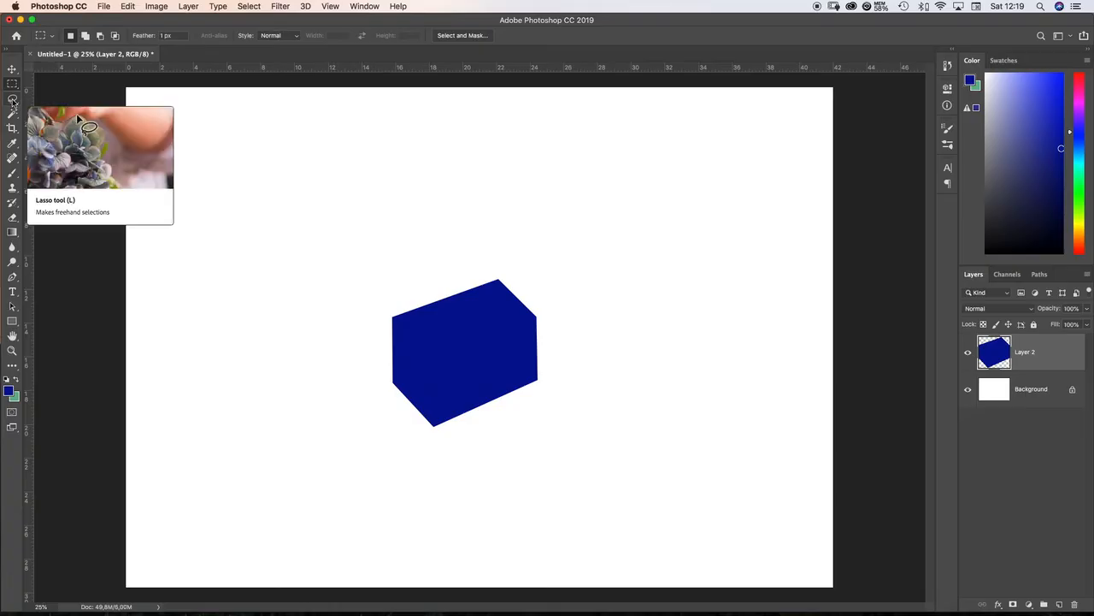
- Brush an arrow aimed at the box's left side and letter LIGHT beside it with a 33 px brush
left_click(12, 98)
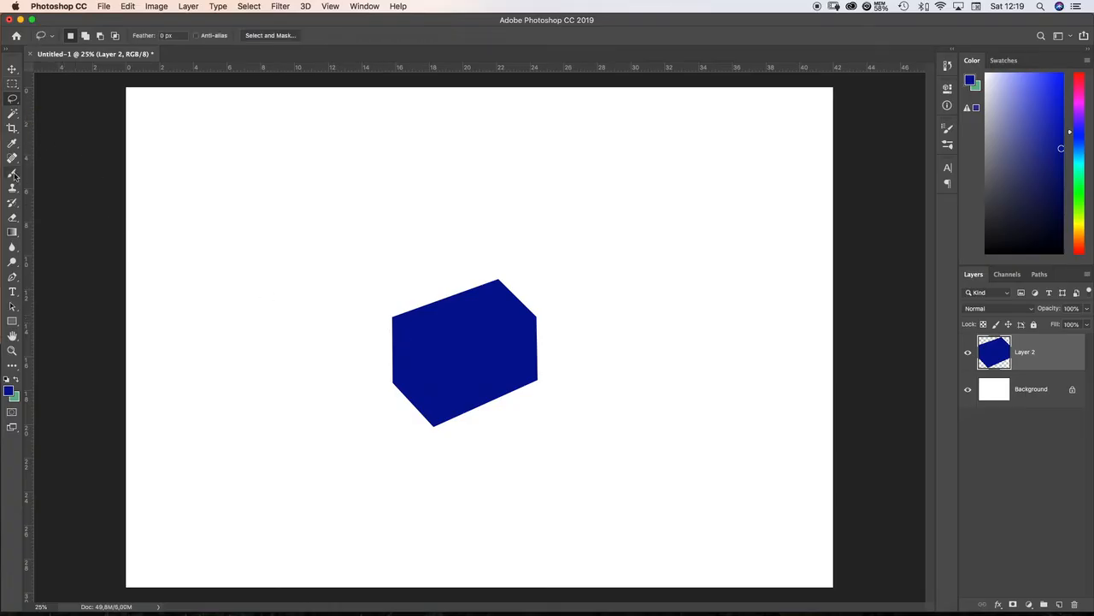
left_click(13, 175)
left_click(83, 36)
left_click_drag(71, 72, 76, 72)
left_click(83, 37)
left_click_drag(302, 352, 344, 348)
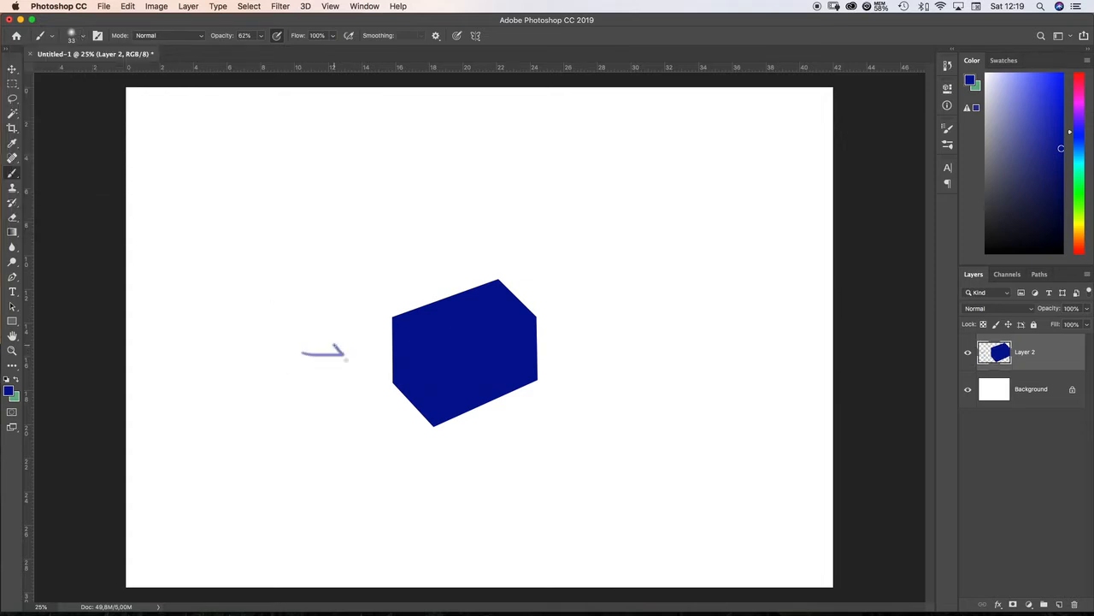
left_click_drag(212, 329, 229, 346)
mouse_move(227, 327)
left_mouse_down()
mouse_move(232, 344)
mouse_move(253, 330)
left_mouse_up()
left_click_drag(255, 305, 264, 325)
left_click_drag(249, 323, 262, 315)
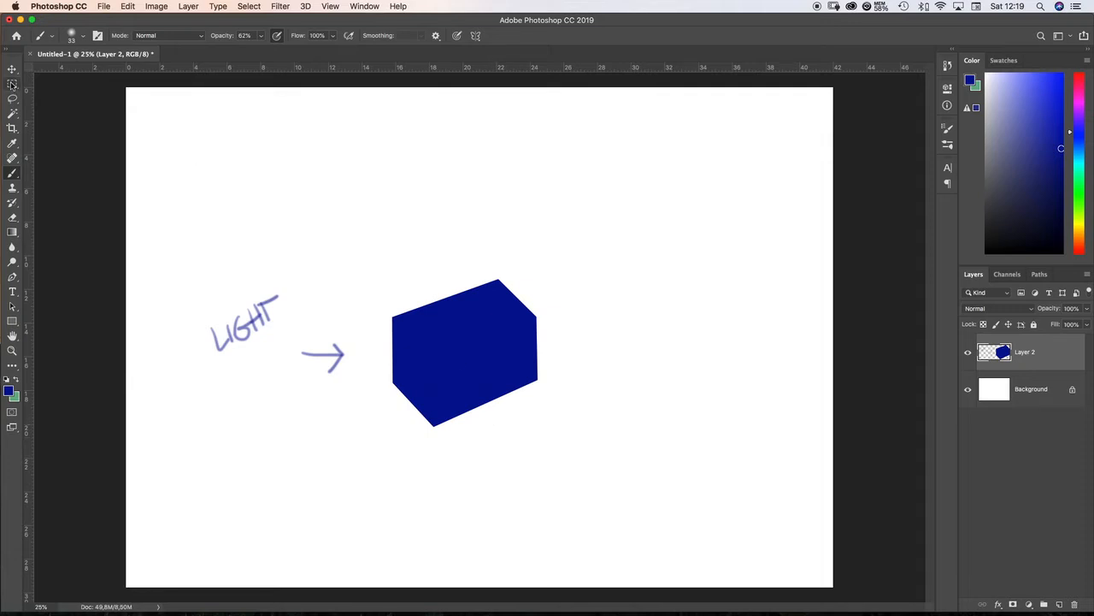
- Select the left face of the box with the Polygonal Lasso, letting the selection run past its outer edges
left_click_drag(13, 102, 35, 111)
left_click(381, 306)
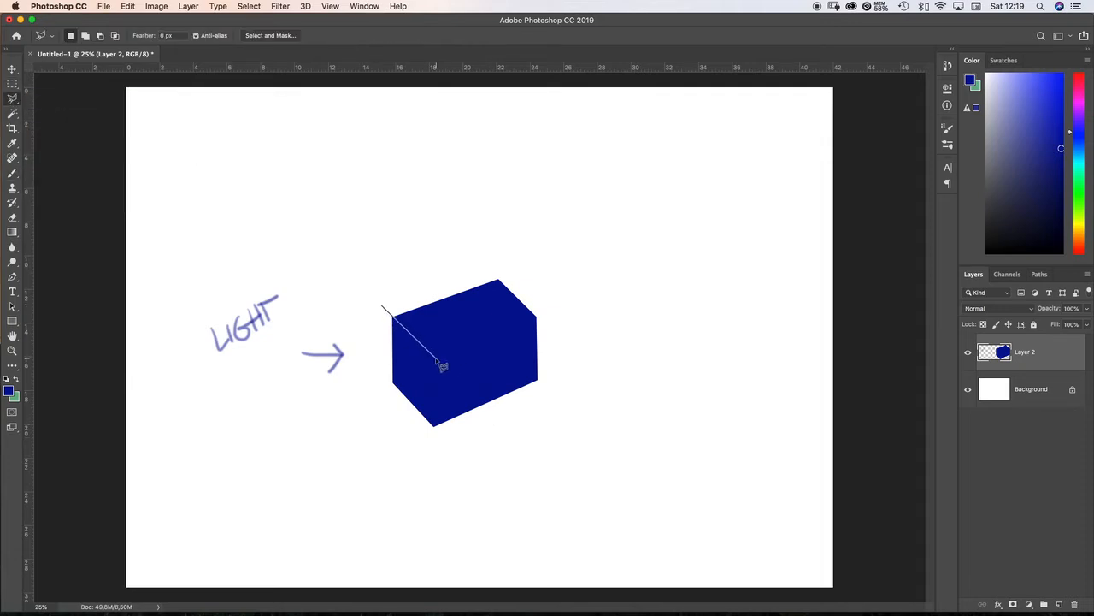
left_click(436, 356)
left_click(434, 459)
left_click(366, 395)
left_click(381, 305)
- Brighten the selected left face with an Exposure adjustment of +2.71 and deselect it
left_click(156, 6)
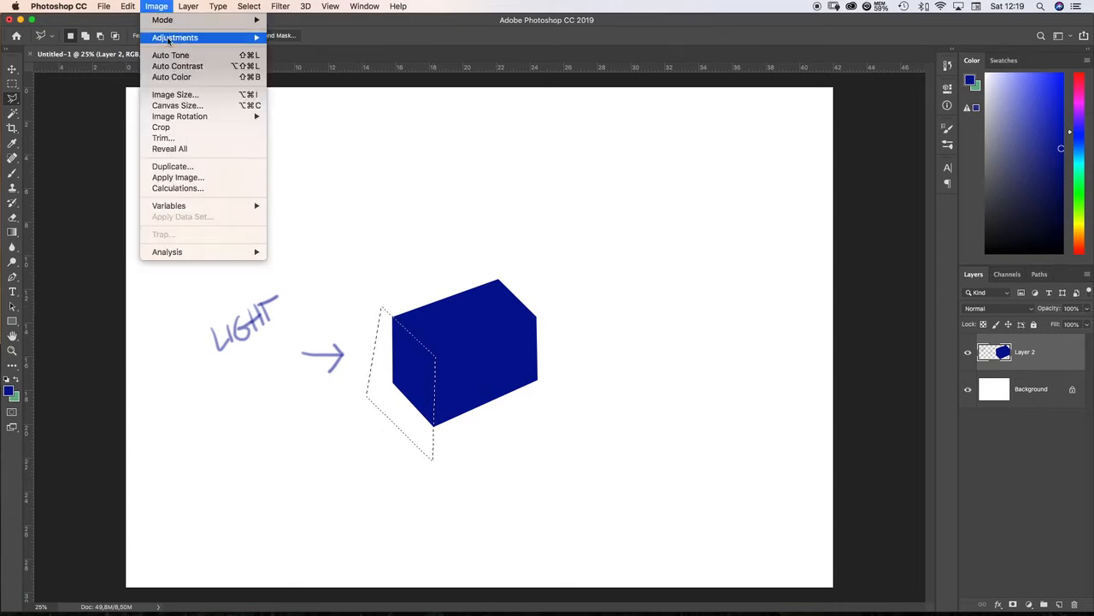
mouse_move(175, 37)
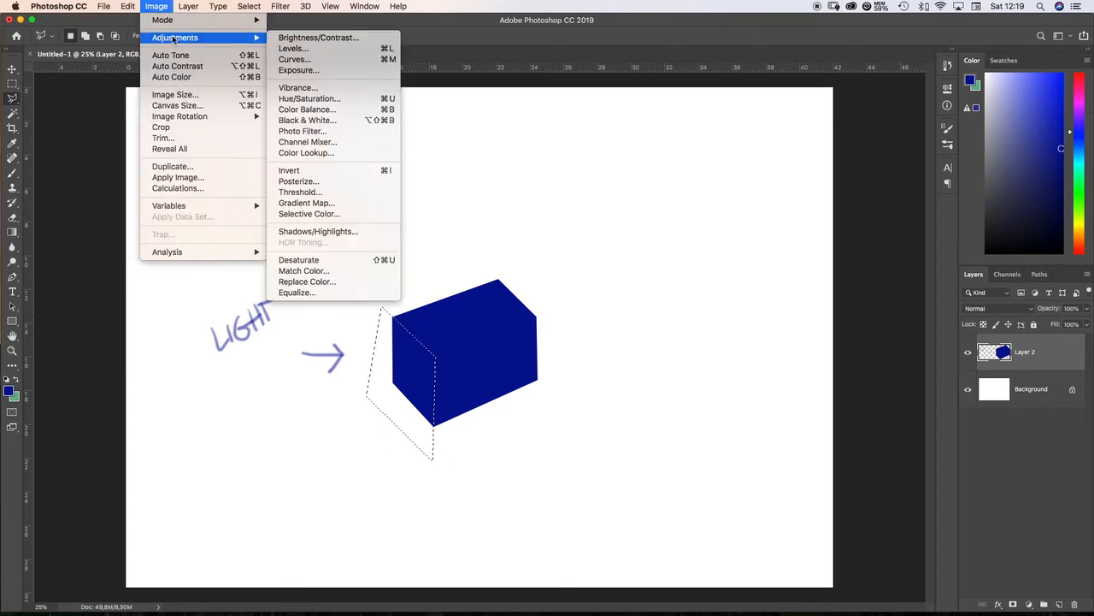
left_click(318, 73)
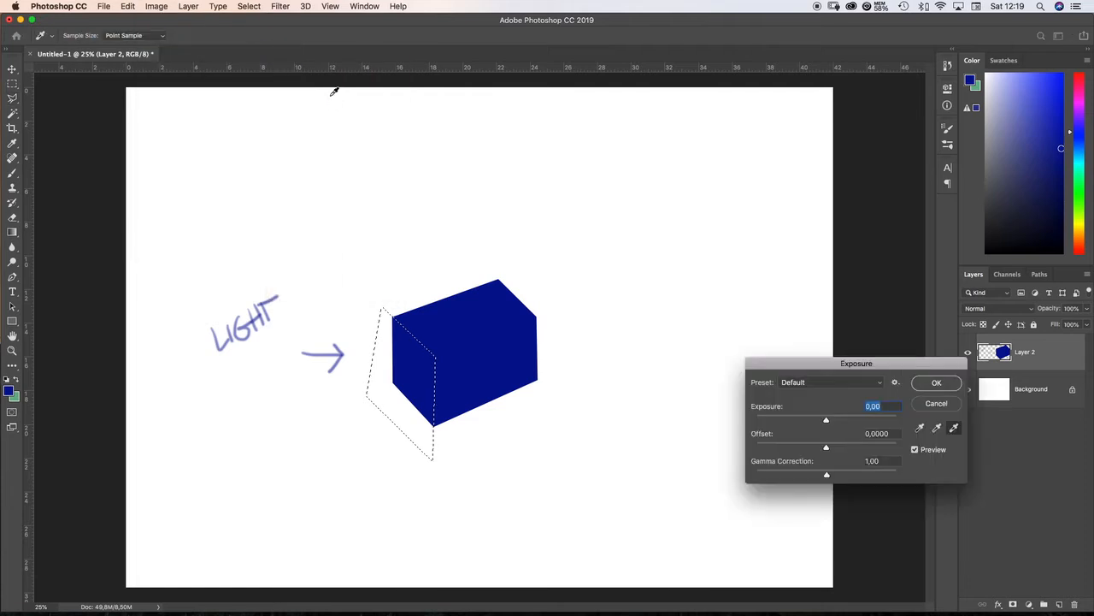
left_click_drag(826, 421, 855, 422)
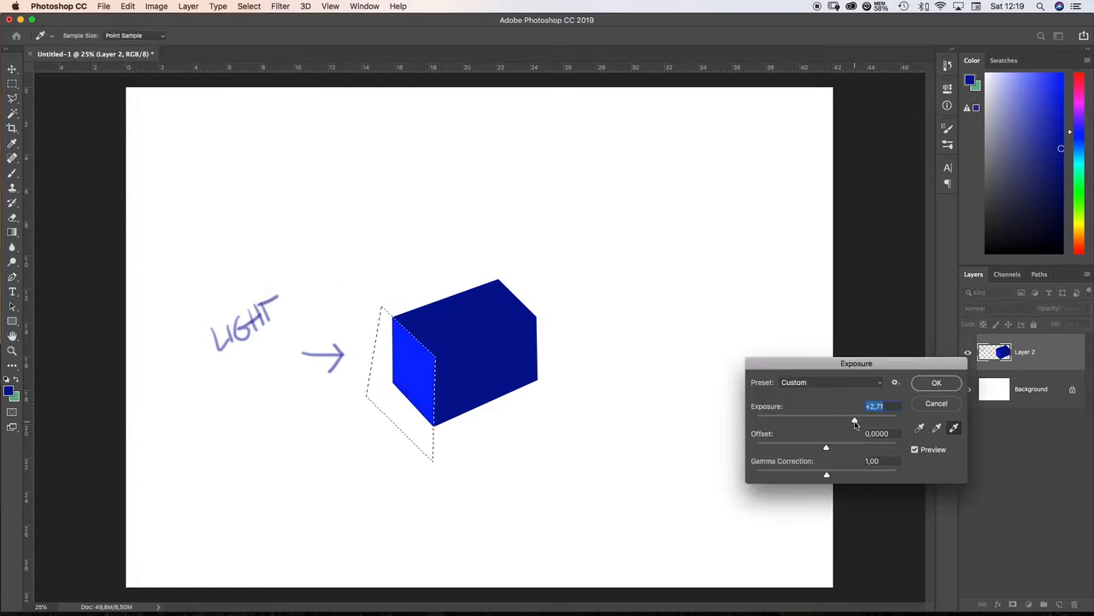
left_click(935, 383)
key("m")
left_click(214, 171)
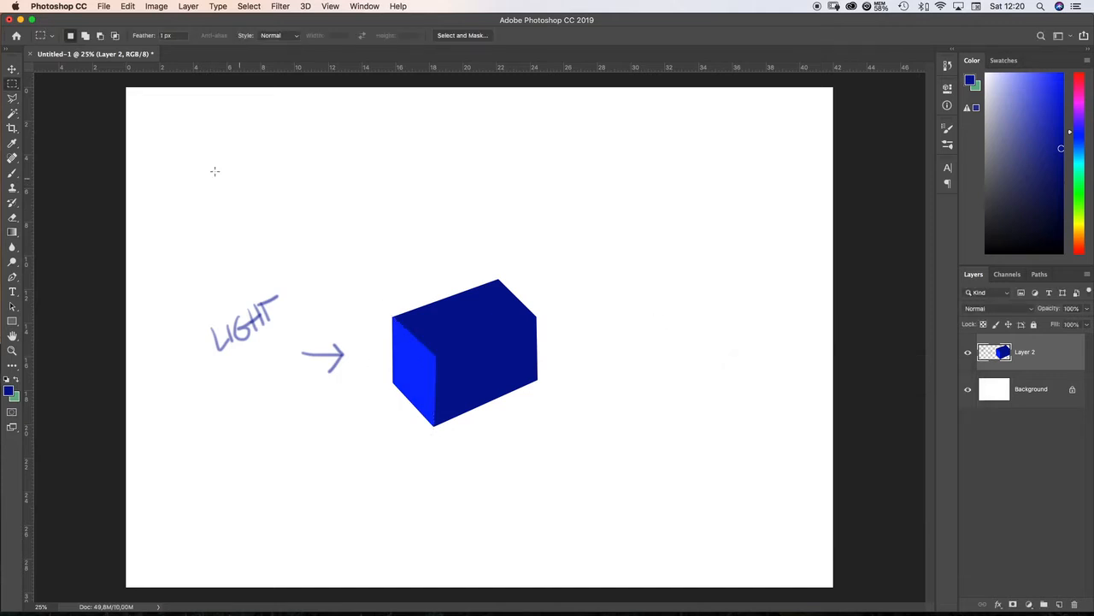
- Select the top face of the box with the Polygonal Lasso, running past its outer edges
left_click(12, 99)
left_click(561, 305)
left_click(436, 356)
left_click(370, 298)
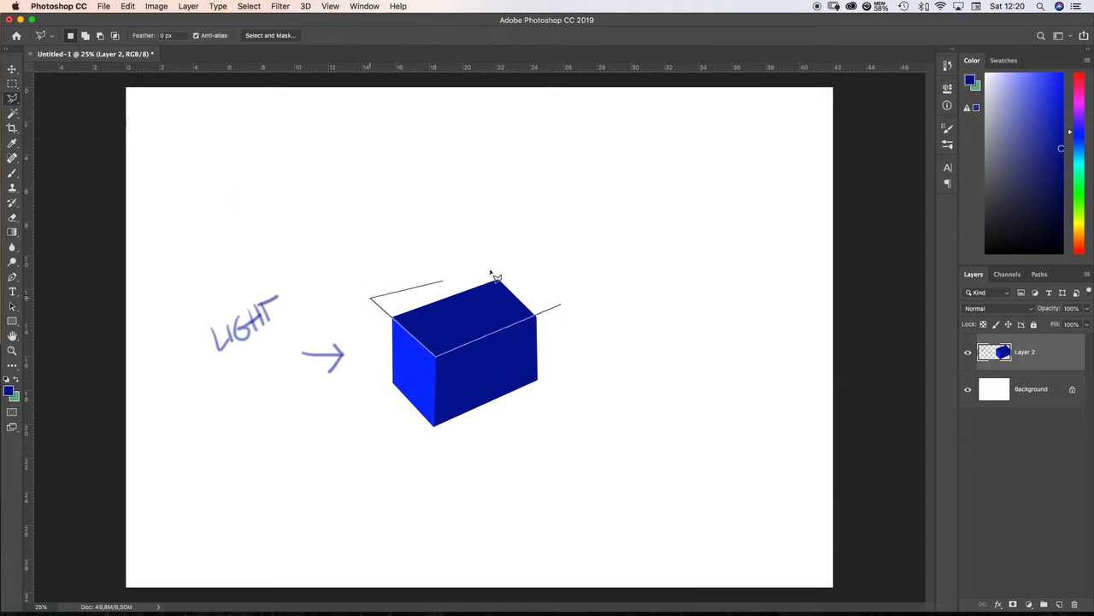
left_click(505, 250)
left_click(561, 305)
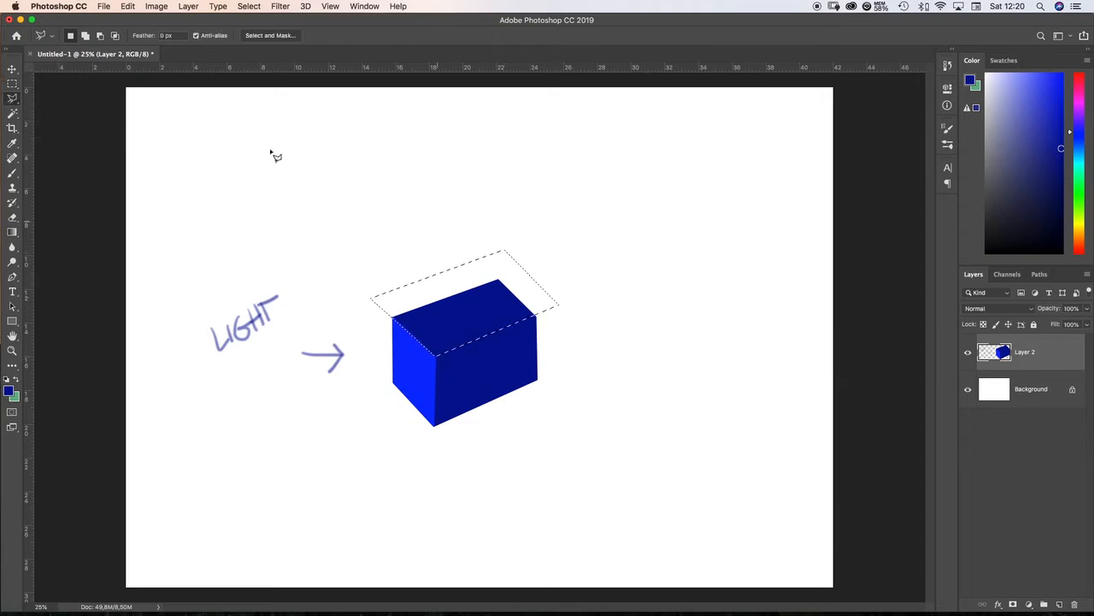
- Brighten the selected top face with an Exposure adjustment of +0.98 and deselect it
left_click(156, 6)
mouse_move(171, 37)
left_click(308, 71)
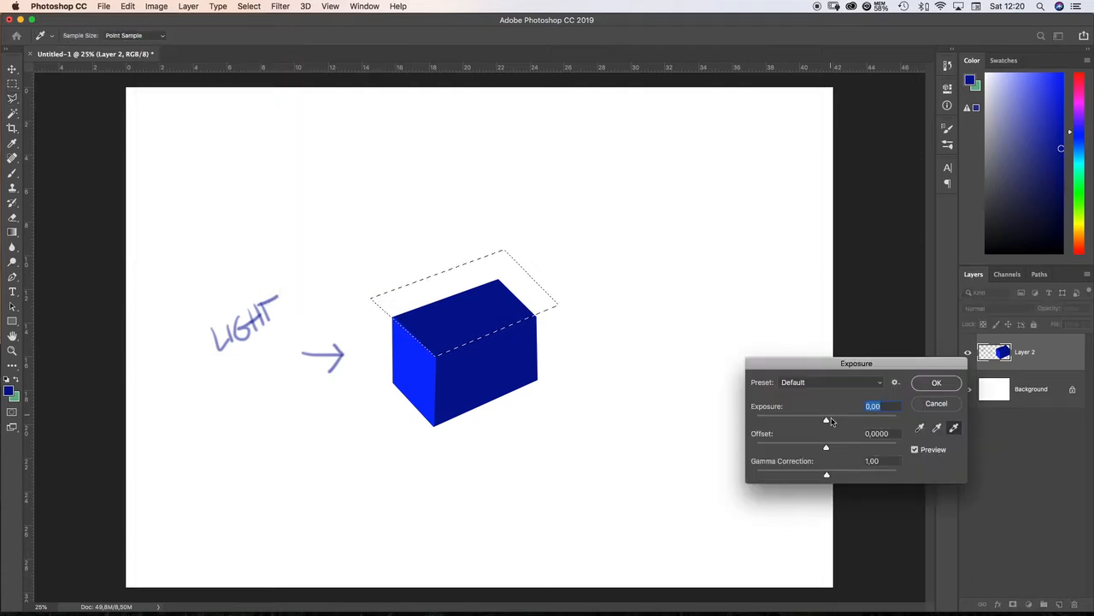
left_click_drag(830, 421, 837, 421)
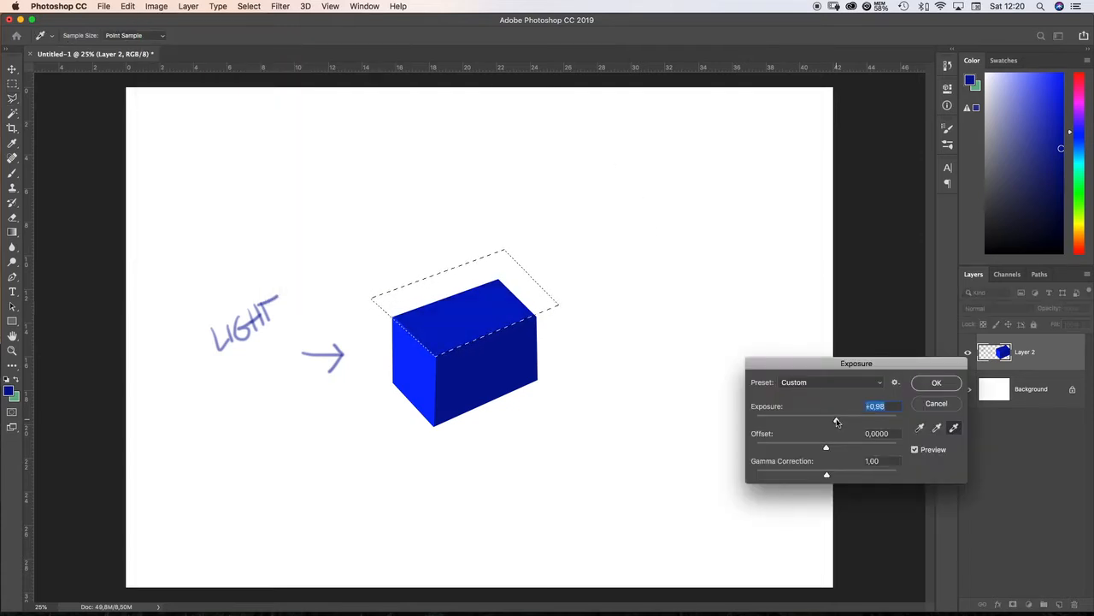
left_click(936, 382)
left_click(554, 241)
key("Escape")
left_click(12, 84)
left_click(299, 200)
- Straighten the box's right vertical edge by deleting a narrow rectangular strip from it
left_click(558, 325, "super")
left_click(557, 325, "super")
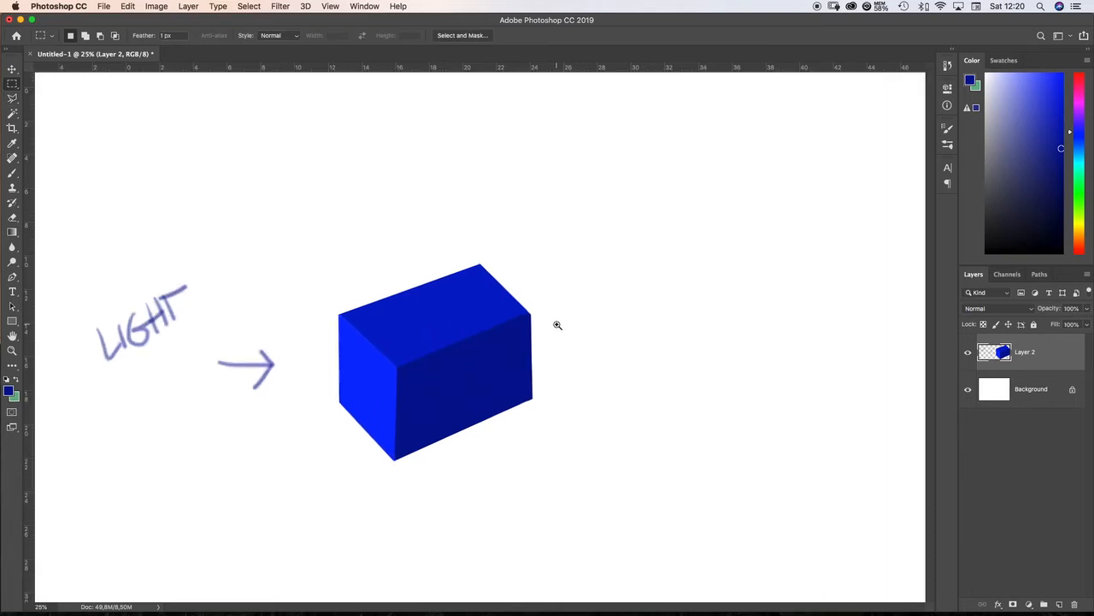
left_click_drag(525, 298, 564, 434)
key("Delete")
left_click(576, 251)
- Trim the slanted right edge of the top face using a Polygonal Lasso selection
left_click(12, 98)
left_click(472, 267)
left_click(529, 317)
left_click(533, 264)
left_click(494, 242)
left_click(472, 266)
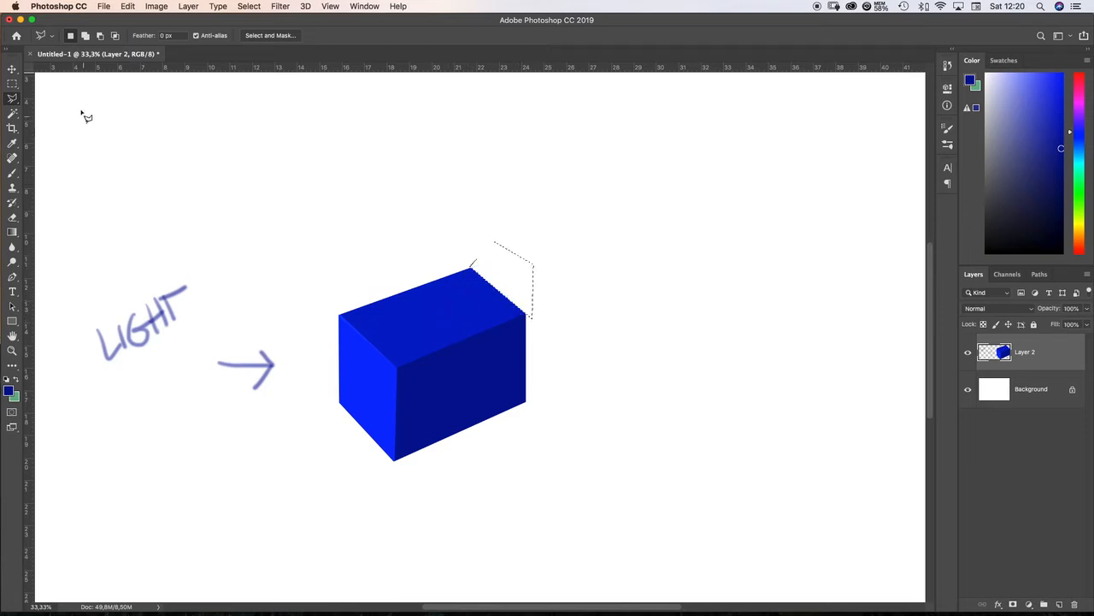
- Trim the lower edge of the front face using a Polygonal Lasso selection and deselect
left_click(530, 397)
left_click(385, 467)
left_click(391, 489)
left_click(541, 434)
left_click(530, 397)
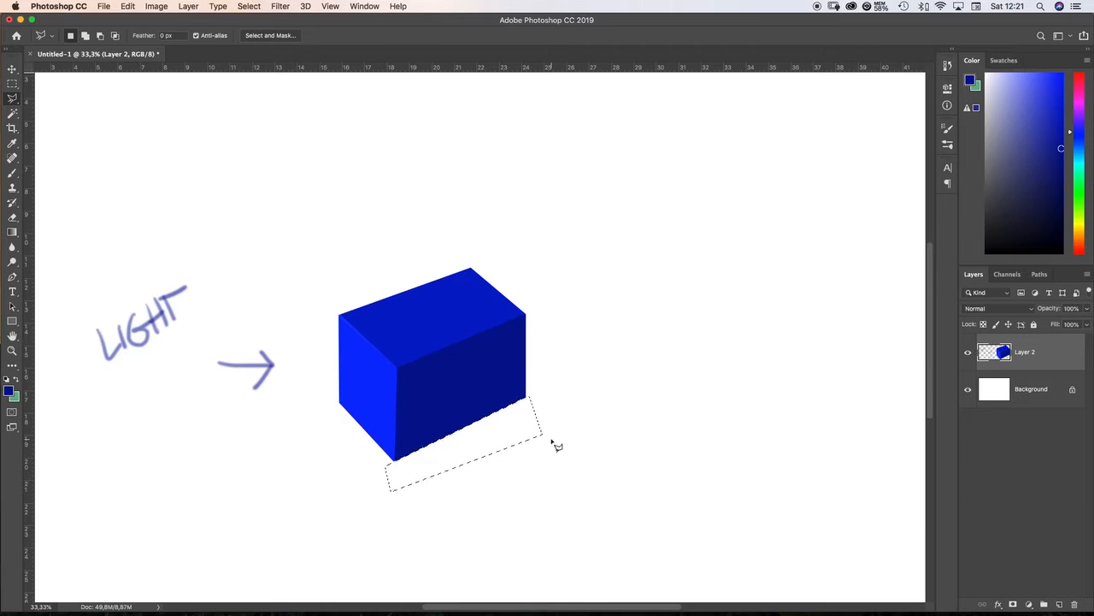
left_click(12, 84)
left_click(624, 177)
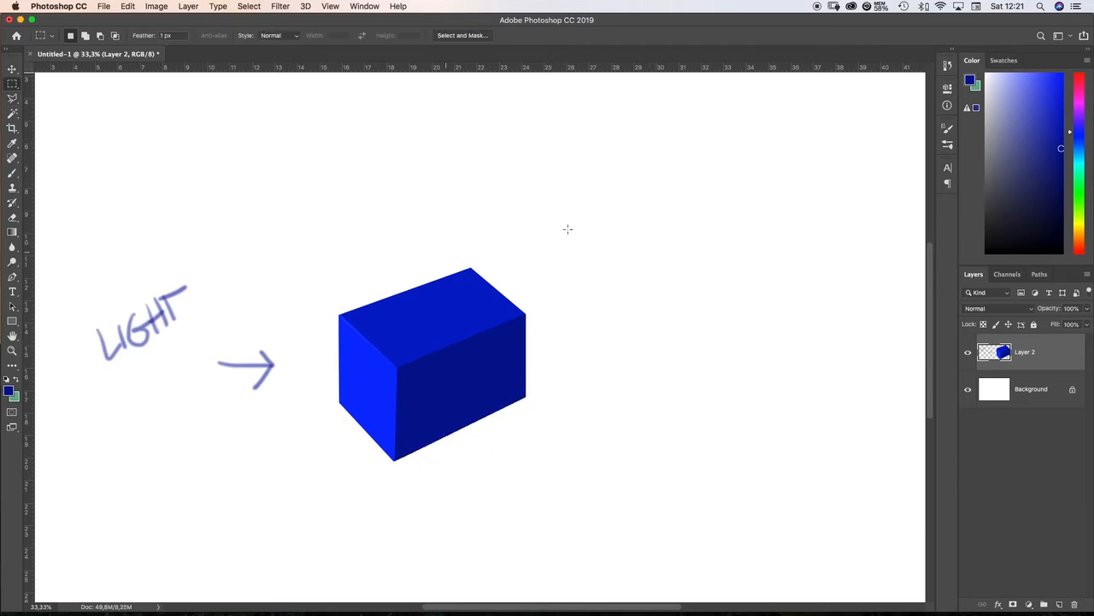
- Add a new layer beneath the box layer and outline a cast shadow extending right of the box with the Polygonal Lasso
left_click(551, 311, "alt")
left_click(504, 335, "alt")
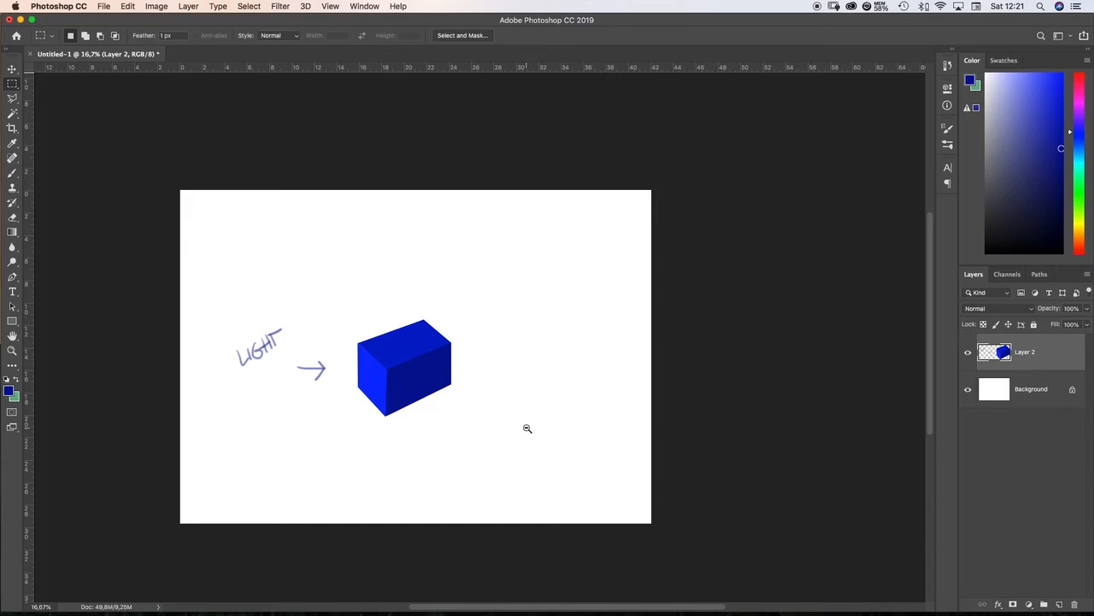
left_click(1024, 394)
left_click(1059, 604)
key("l")
left_click(387, 415)
left_click(495, 387)
left_click(539, 349)
left_click(480, 342)
left_click(400, 363)
left_click(386, 416)
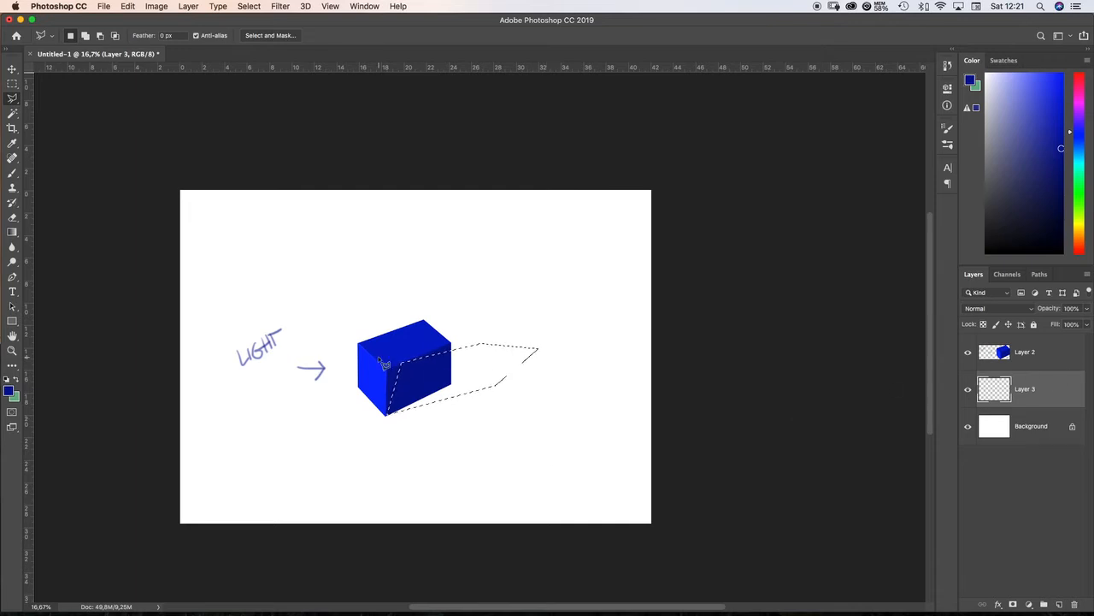
- Fill the cast shadow with dark blue, darken it with a negative Exposure adjustment, and deselect it
key("alt+BackSpace")
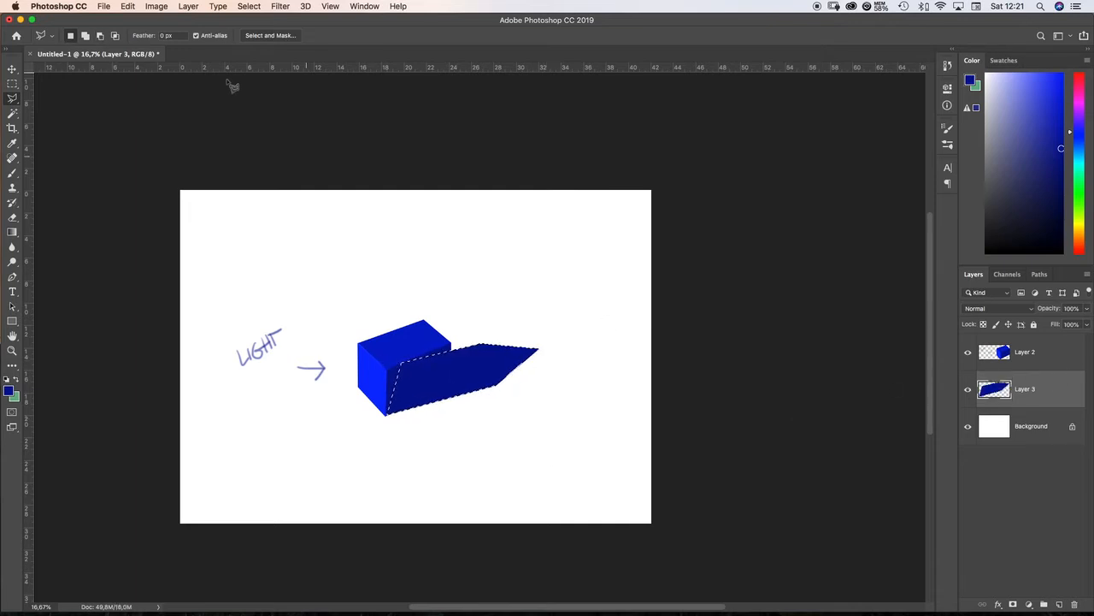
left_click(157, 6)
mouse_move(205, 35)
left_click(290, 72)
left_click(809, 419)
left_click(935, 383)
key("m")
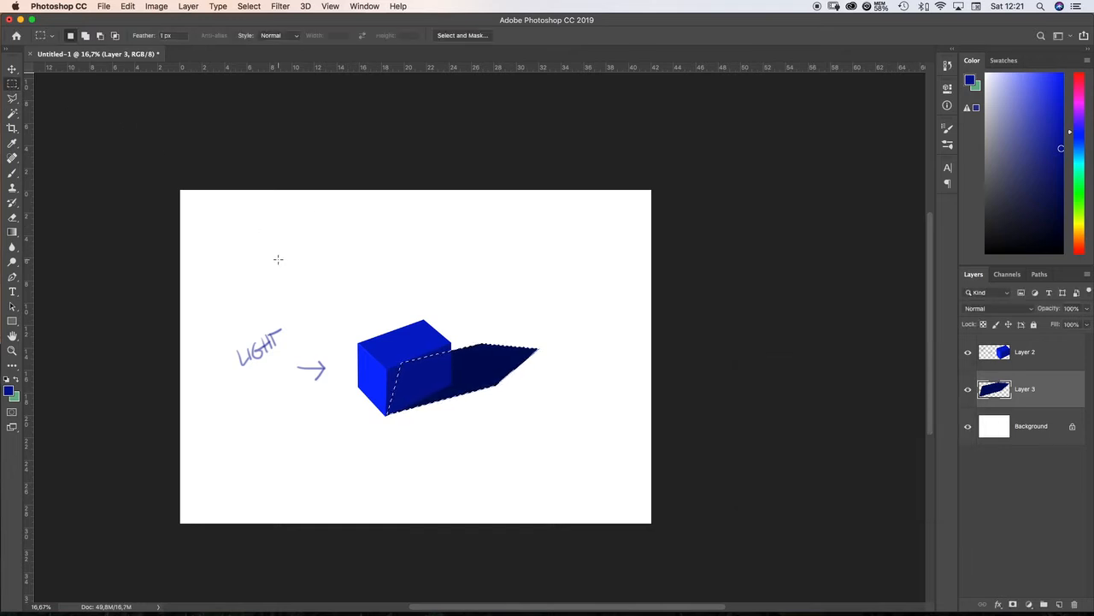
left_click(675, 399)
left_click(104, 6)
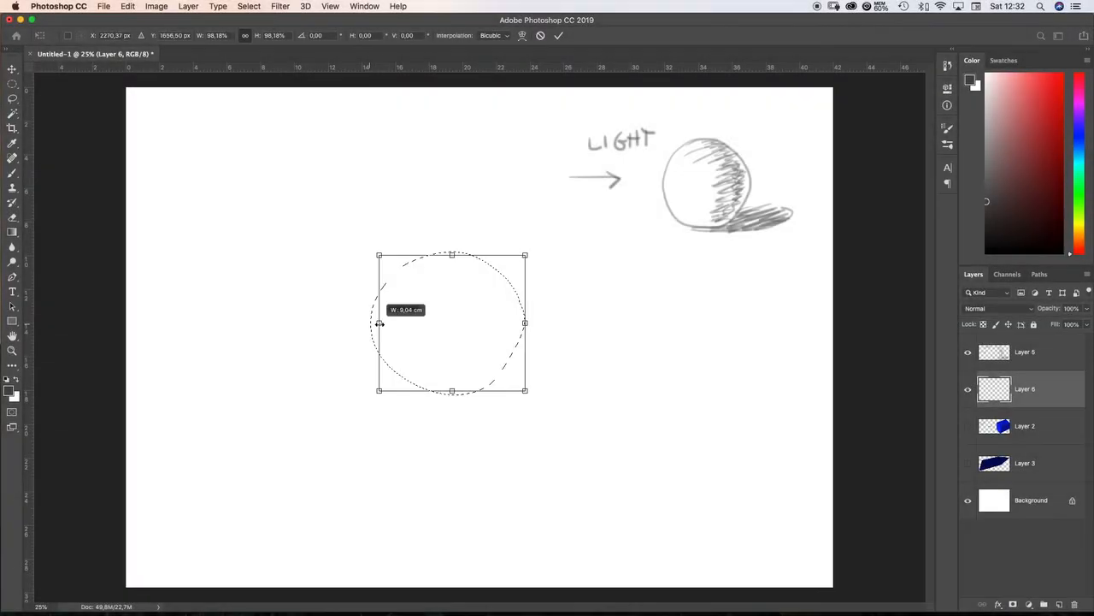
- Narrow the round selection to 8.67 cm wide, fill it with dark gray on Layer 6, and deselect it
left_click_drag(378, 323, 380, 323)
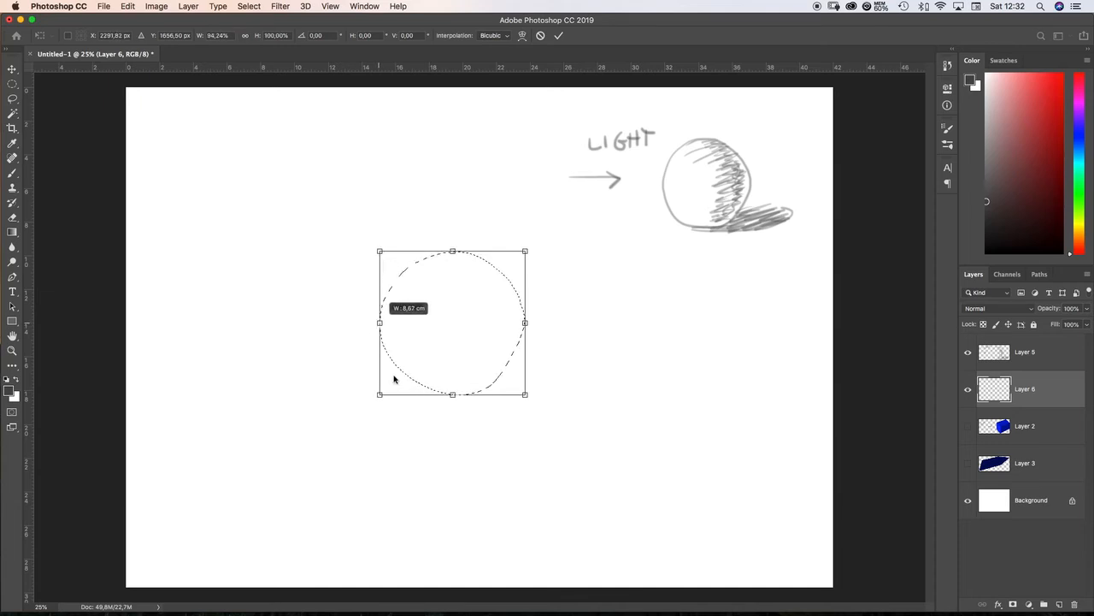
key("Return")
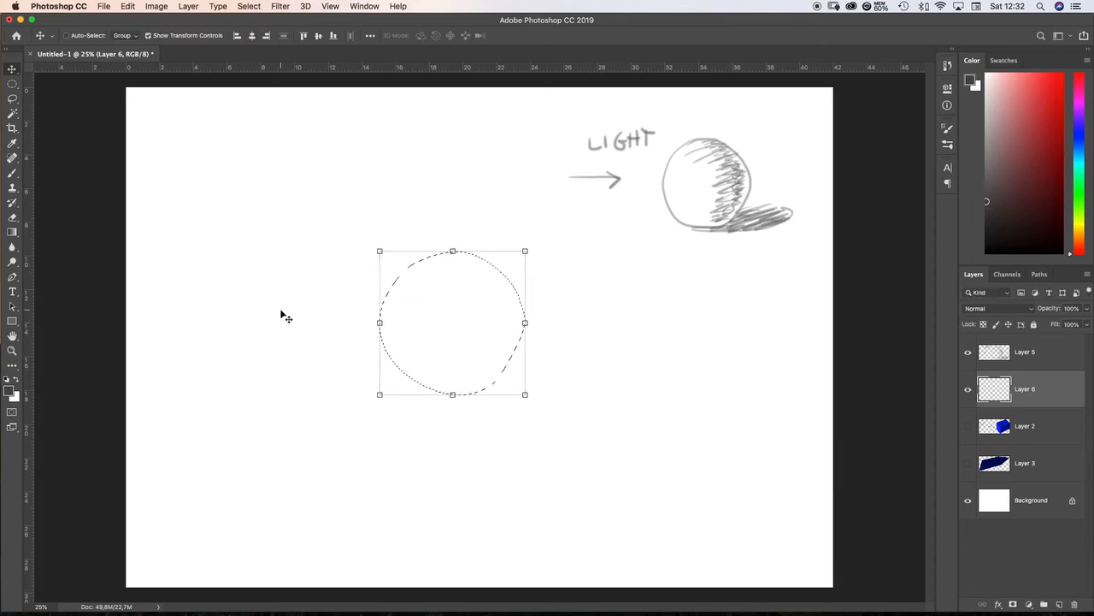
key("alt+BackSpace")
key("m")
left_click(222, 163)
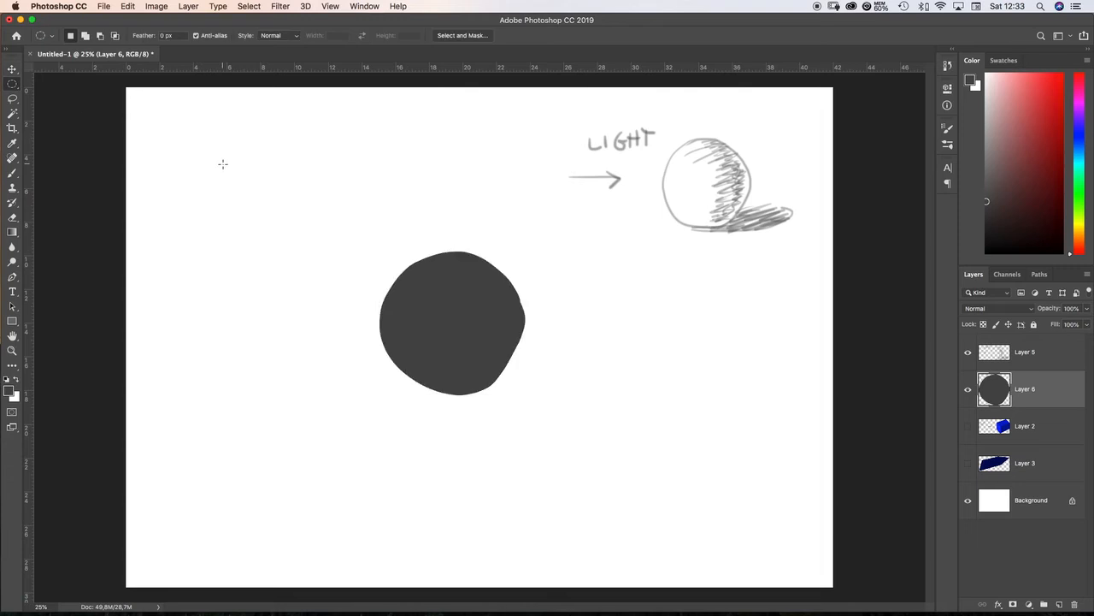
- Smooth the gray circle's uneven right edge by deleting slivers selected with the Lasso
left_click(13, 98)
mouse_move(504, 261)
left_mouse_down()
mouse_move(526, 311)
mouse_move(530, 380)
left_mouse_up()
left_click_drag(557, 338, 530, 265)
key("Delete")
key("ctrl+d")
mouse_move(511, 366)
left_mouse_down()
mouse_move(527, 373)
mouse_move(523, 331)
left_mouse_up()
mouse_move(530, 319)
left_mouse_down()
mouse_move(507, 380)
mouse_move(528, 300)
left_mouse_up()
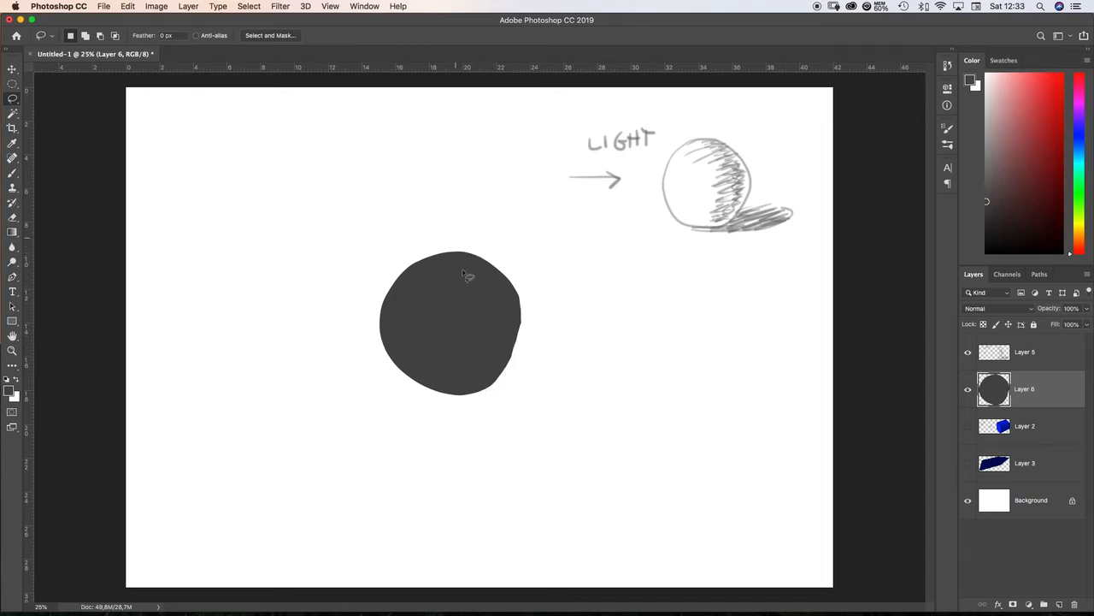
- Select the left part of the gray circle with the Lasso, brighten it with a strong positive Exposure adjustment, and deselect it
mouse_move(438, 261)
left_mouse_down()
mouse_move(471, 296)
mouse_move(477, 341)
mouse_move(457, 399)
mouse_move(333, 343)
mouse_move(402, 251)
left_mouse_up()
left_click(157, 6)
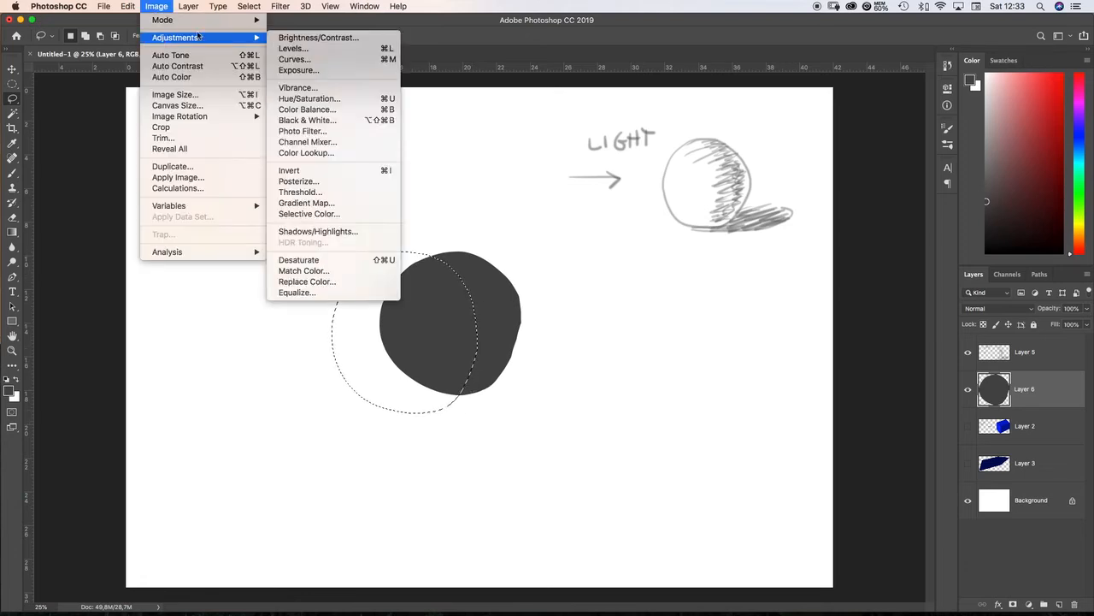
mouse_move(175, 38)
left_click(294, 76)
left_click_drag(826, 421, 854, 421)
left_click(928, 382)
key("l")
key("ctrl+d")
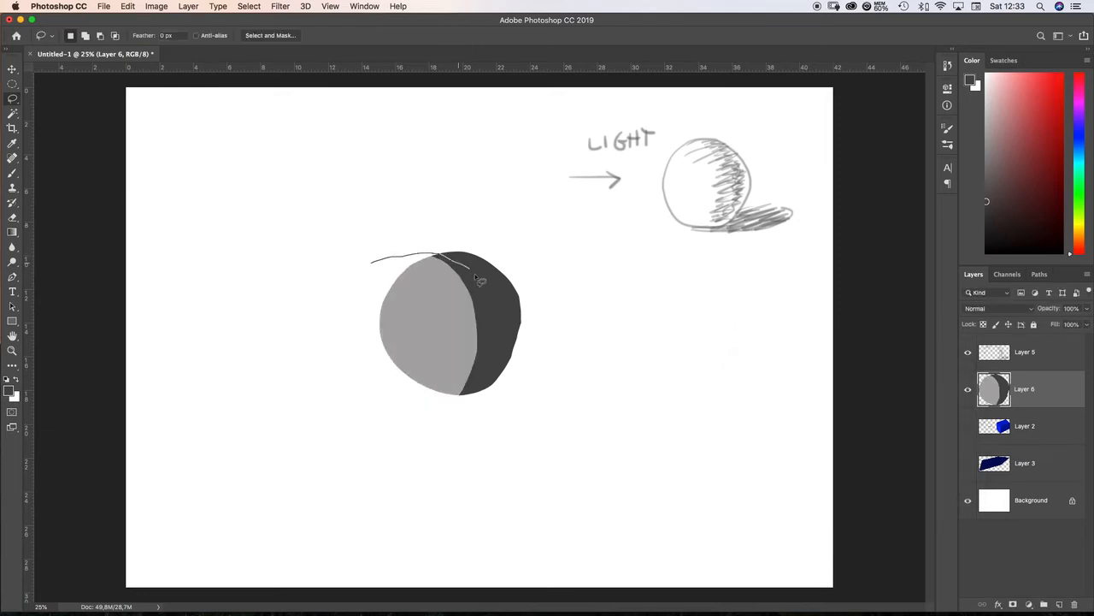
- Lasso a wider area over the circle's lit side, brighten it slightly with Exposure to add an intermediate tone, and deselect it
mouse_move(496, 372)
left_mouse_down()
mouse_move(340, 423)
mouse_move(376, 256)
left_mouse_up()
left_click(156, 6)
mouse_move(205, 38)
left_click(315, 72)
left_click_drag(826, 422, 831, 422)
left_click(941, 381)
key("ctrl+d")
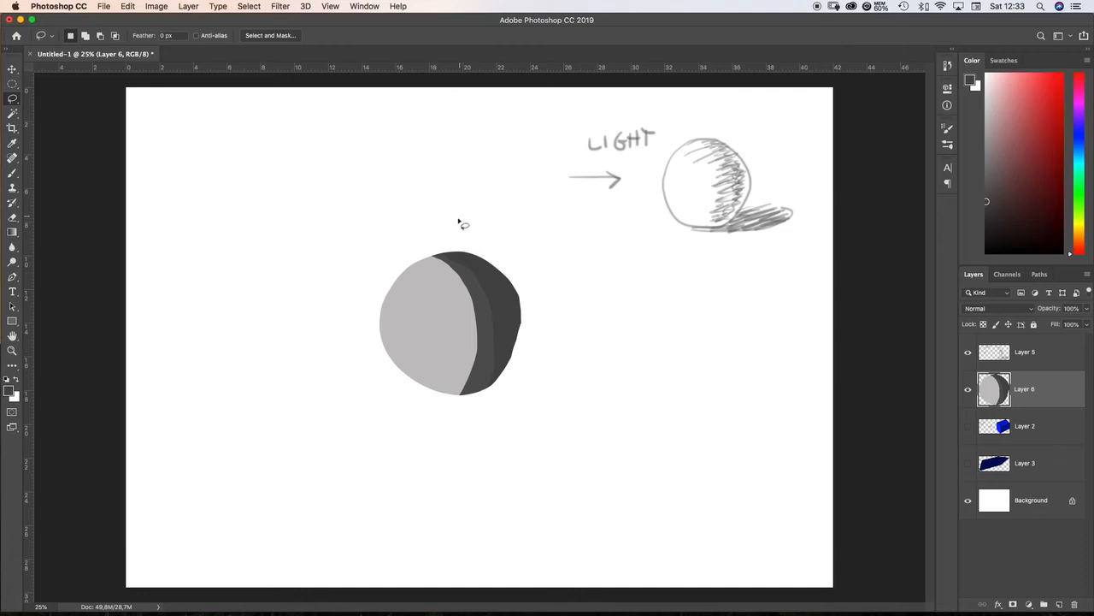
- Lasso a thin rim along the circle's shaded right edge and lighten it as reflected light with an Exposure of +1.36
left_click_drag(431, 251, 493, 274)
mouse_move(512, 385)
left_mouse_down()
mouse_move(551, 261)
mouse_move(449, 246)
left_mouse_up()
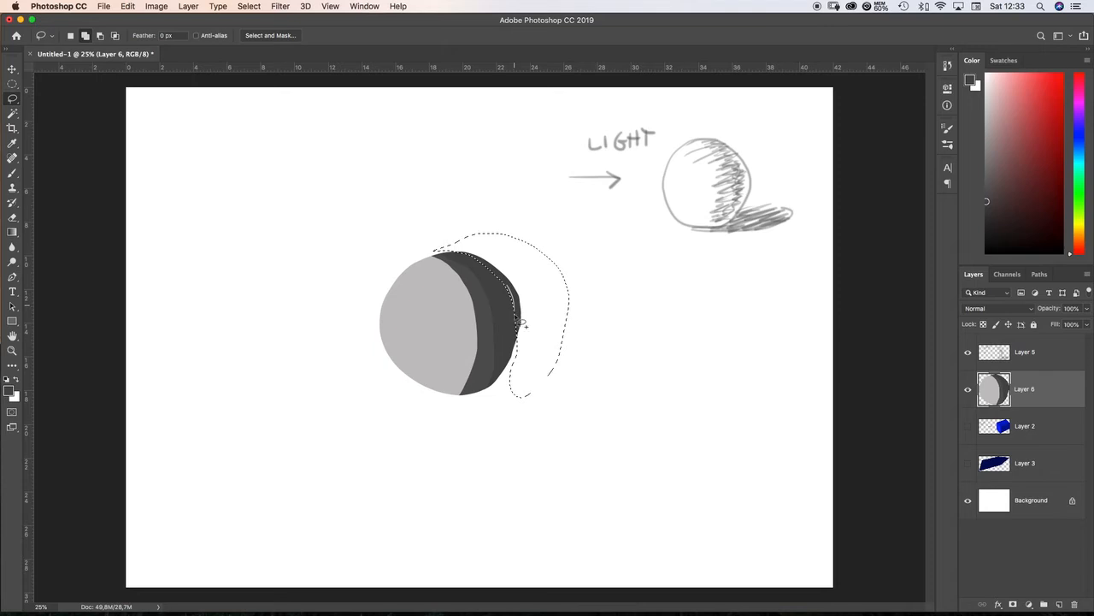
left_click(157, 6)
mouse_move(165, 41)
left_click(291, 71)
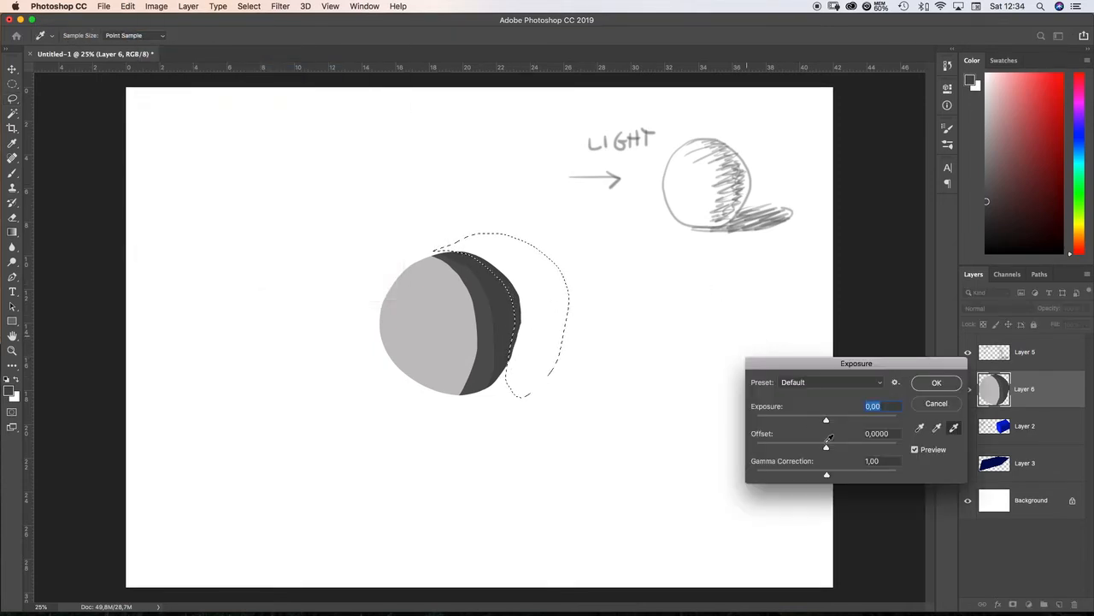
left_click_drag(827, 420, 842, 421)
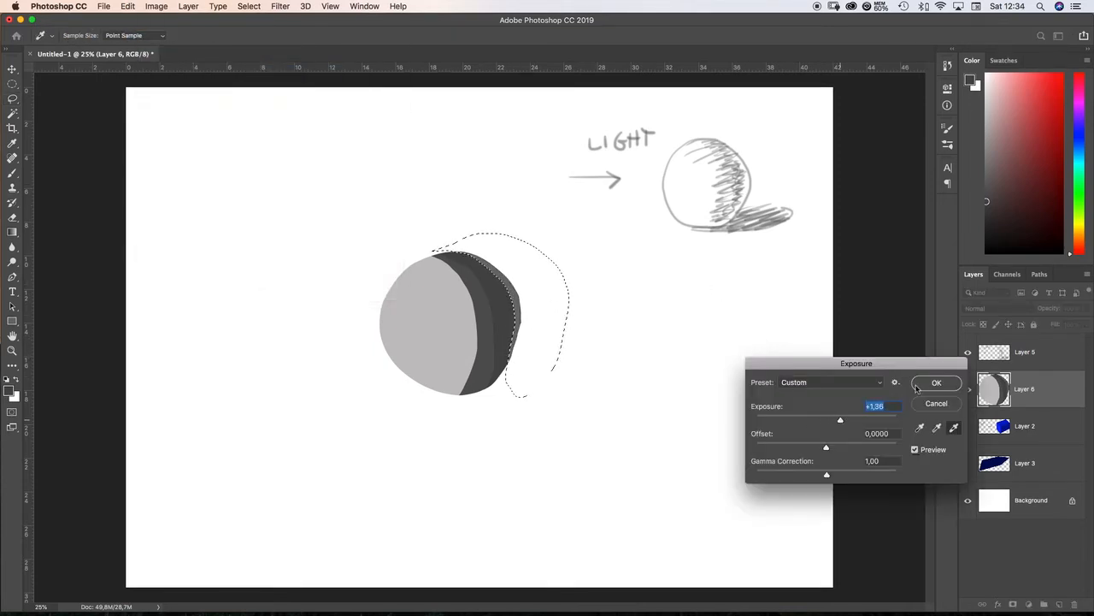
left_click(936, 383)
- Deselect the rim and rotate the shaded sphere clockwise so its lit side faces the upper left
left_click(12, 69)
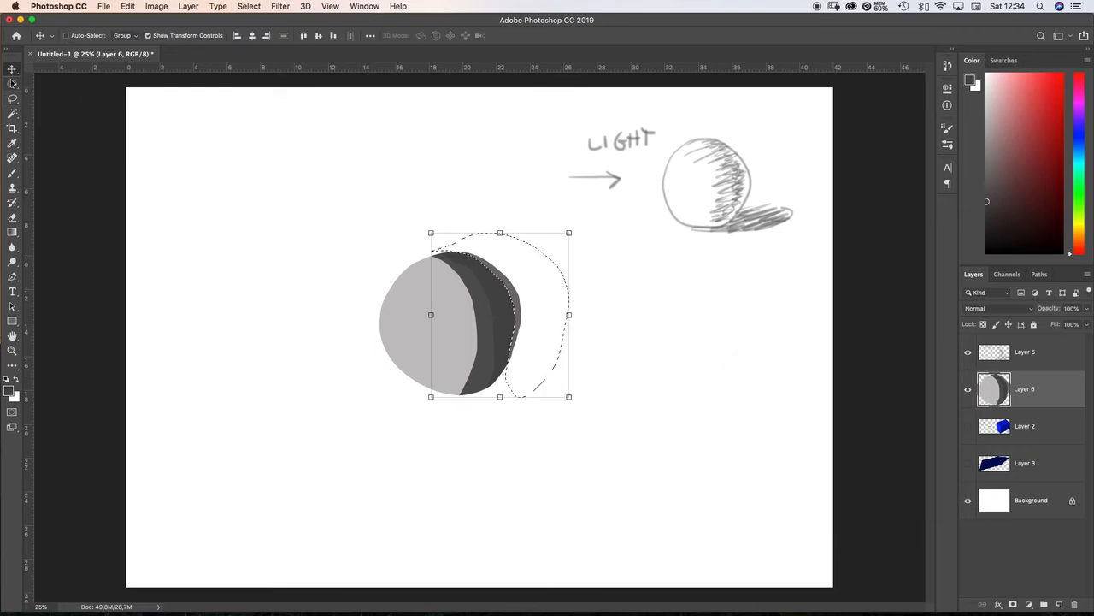
key("cmd+d")
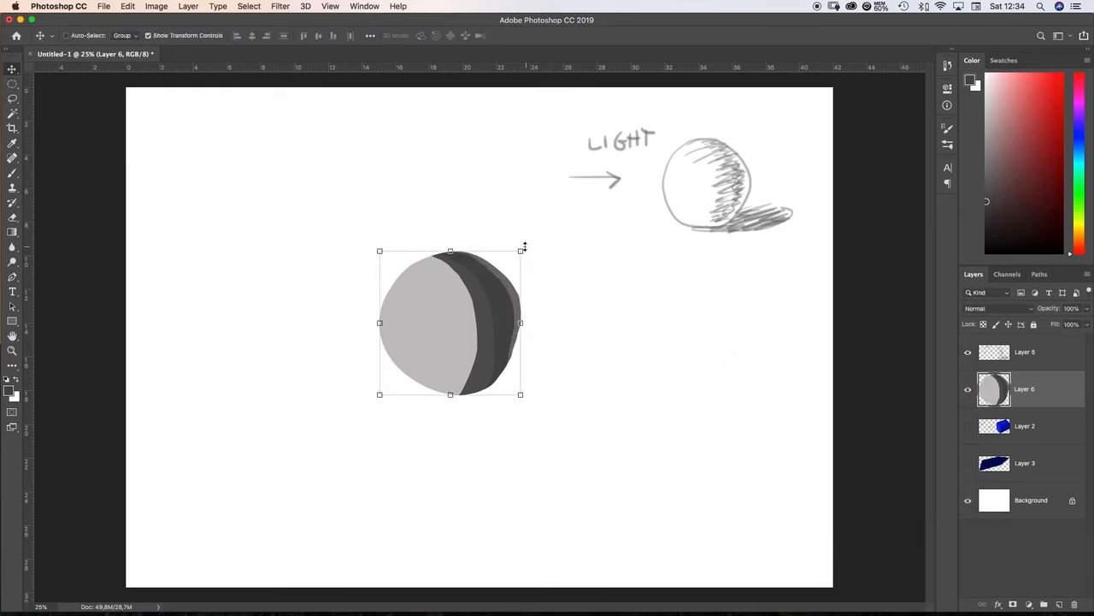
left_click_drag(524, 244, 566, 273)
left_click(12, 83)
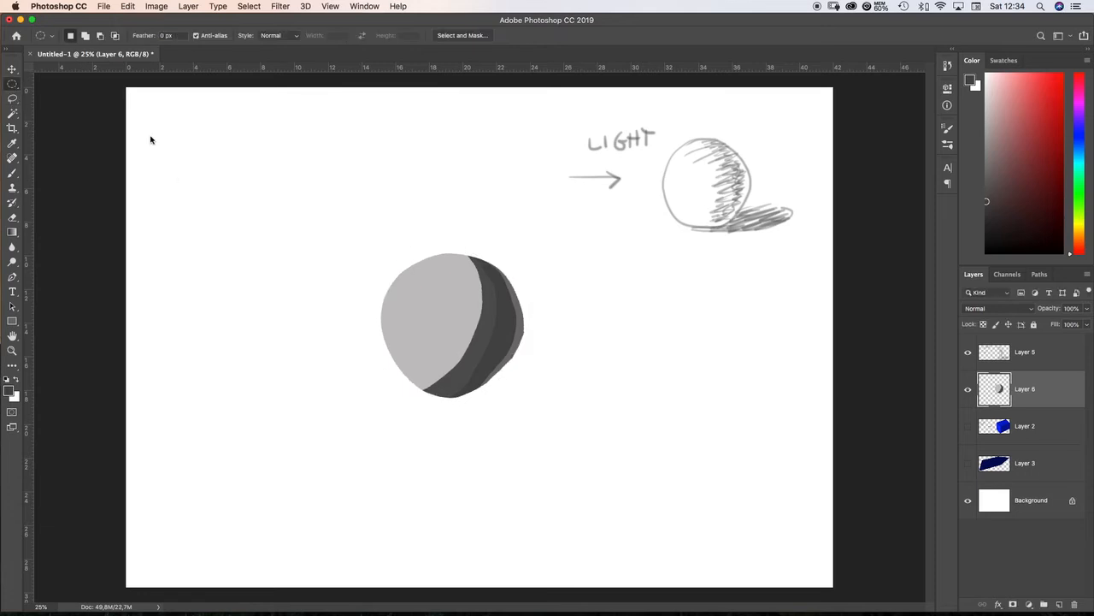
- Lasso a long, flat oval cast shadow extending right from the sphere's base and fill it with dark gray on a new layer beneath the sphere
left_click(12, 99)
left_click(1046, 440)
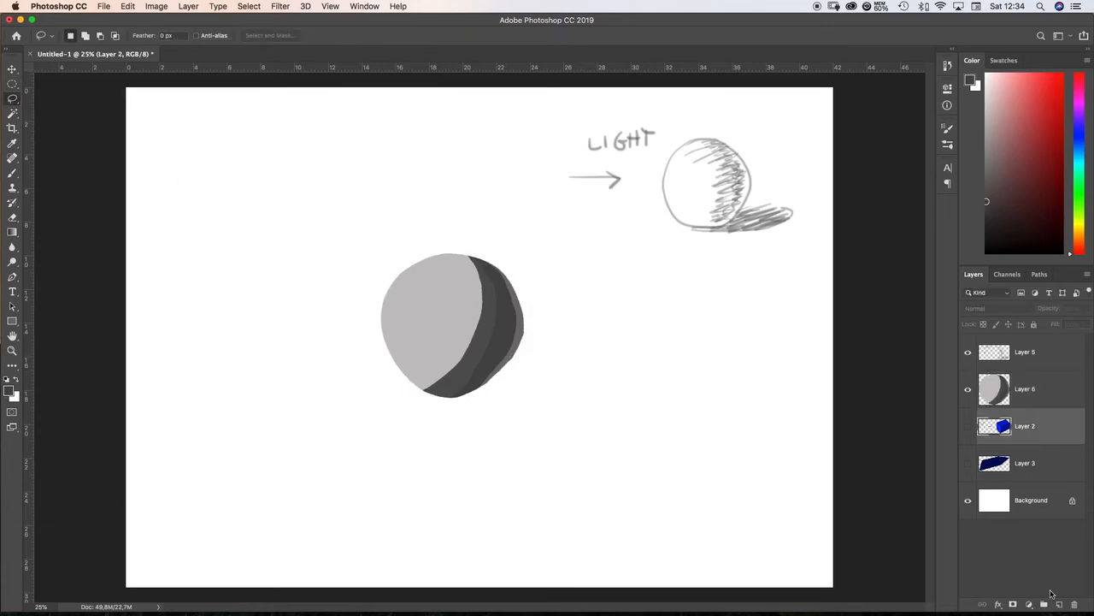
mouse_move(448, 401)
left_mouse_down()
mouse_move(616, 384)
mouse_move(591, 347)
mouse_move(525, 345)
mouse_move(445, 399)
left_mouse_up()
key("alt+BackSpace")
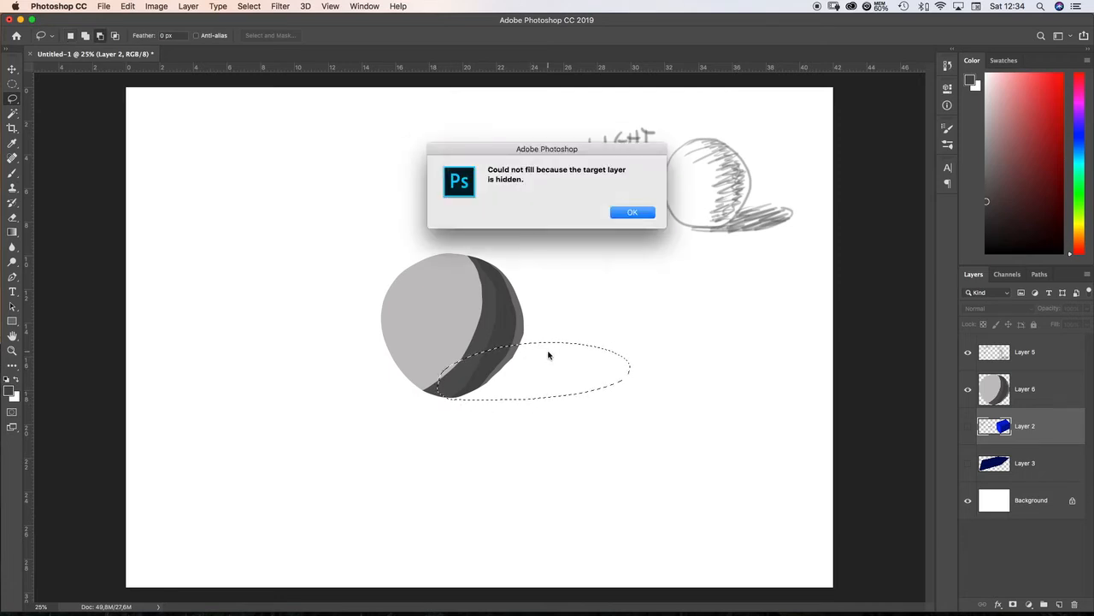
left_click(643, 214)
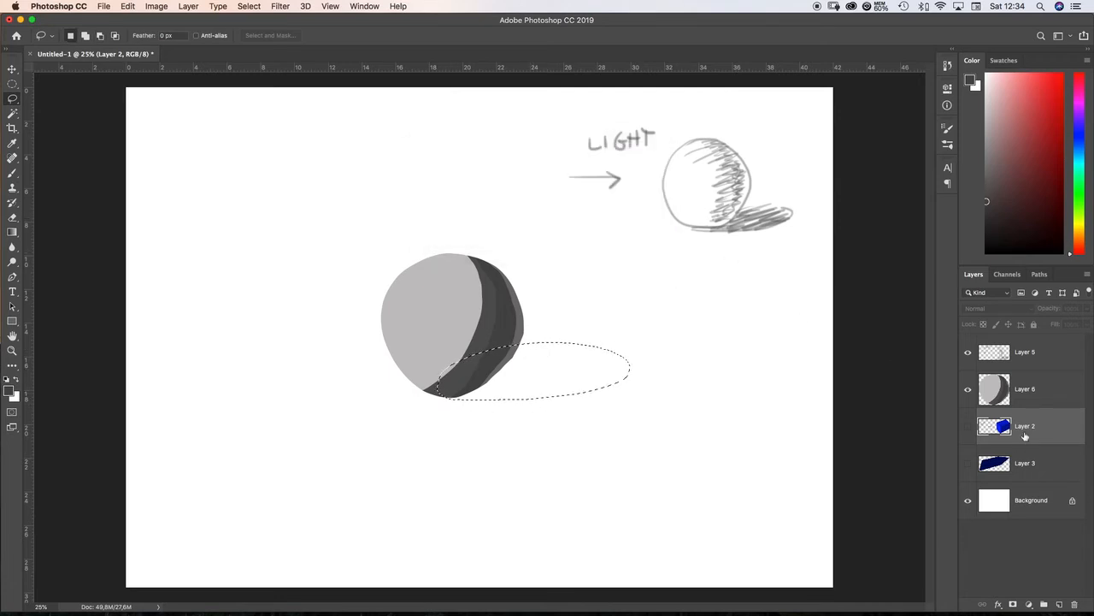
left_click(1059, 604)
key("alt+BackSpace")
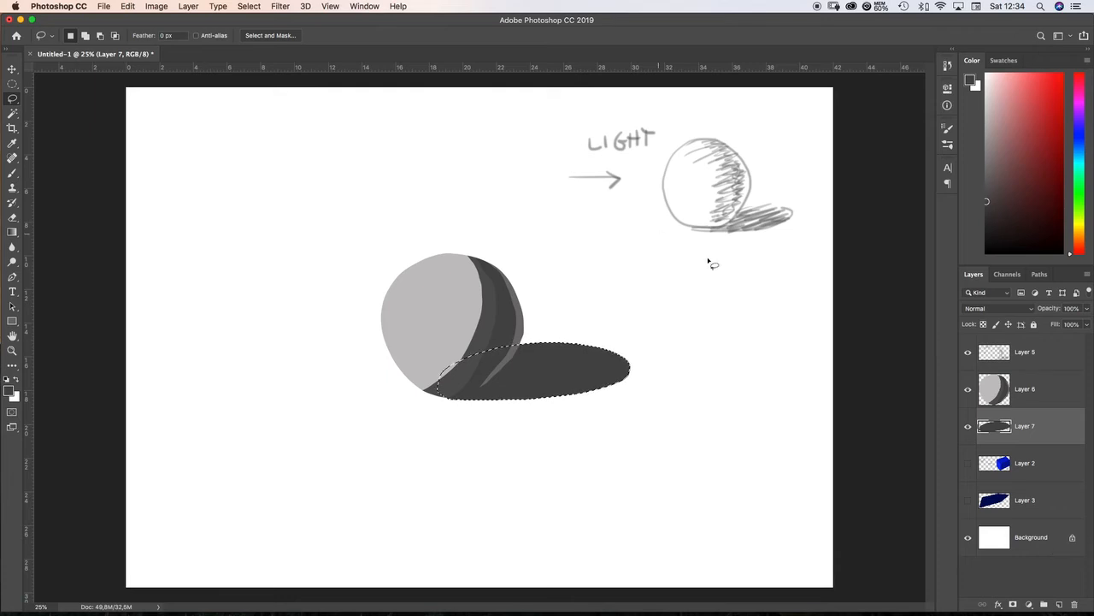
- Darken the sphere's cast shadow with a negative Exposure adjustment and deselect it
left_click(155, 6)
mouse_move(184, 37)
left_click(312, 71)
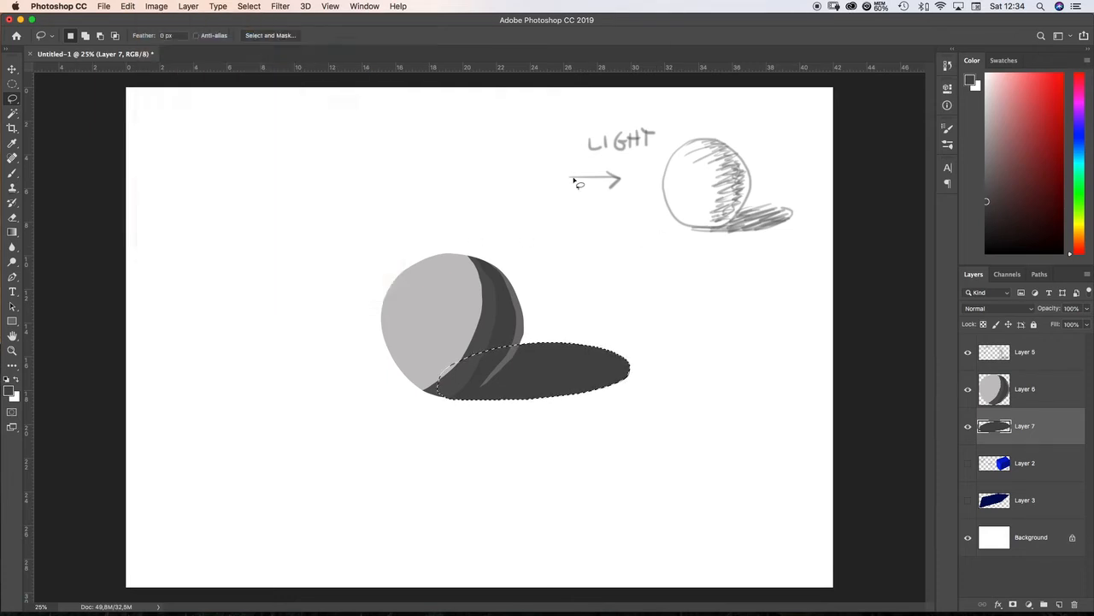
left_click_drag(814, 425, 816, 422)
left_click(935, 383)
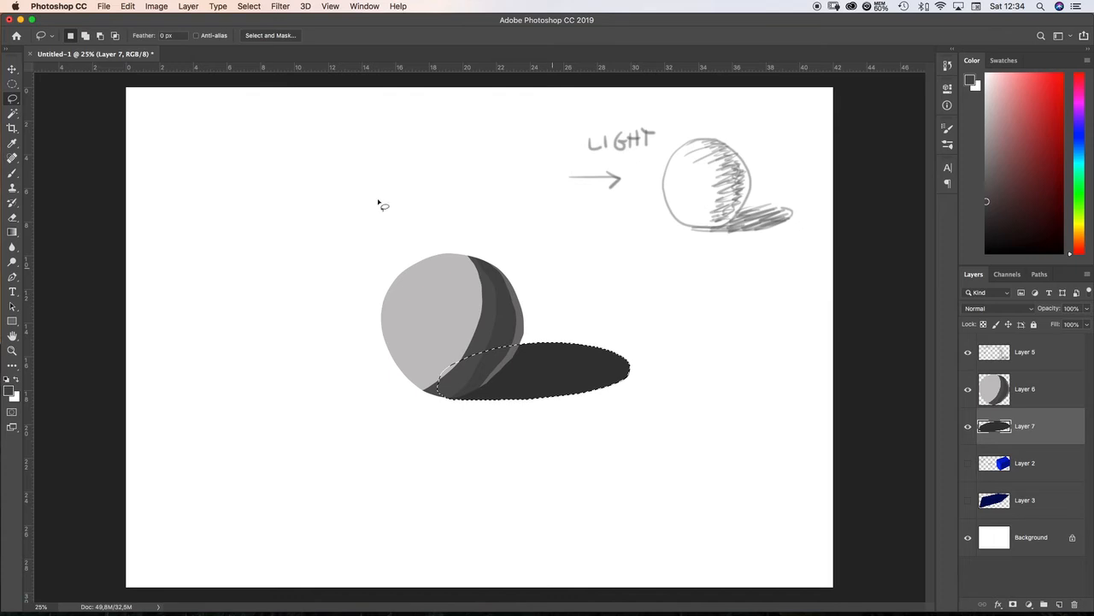
left_click(316, 210)
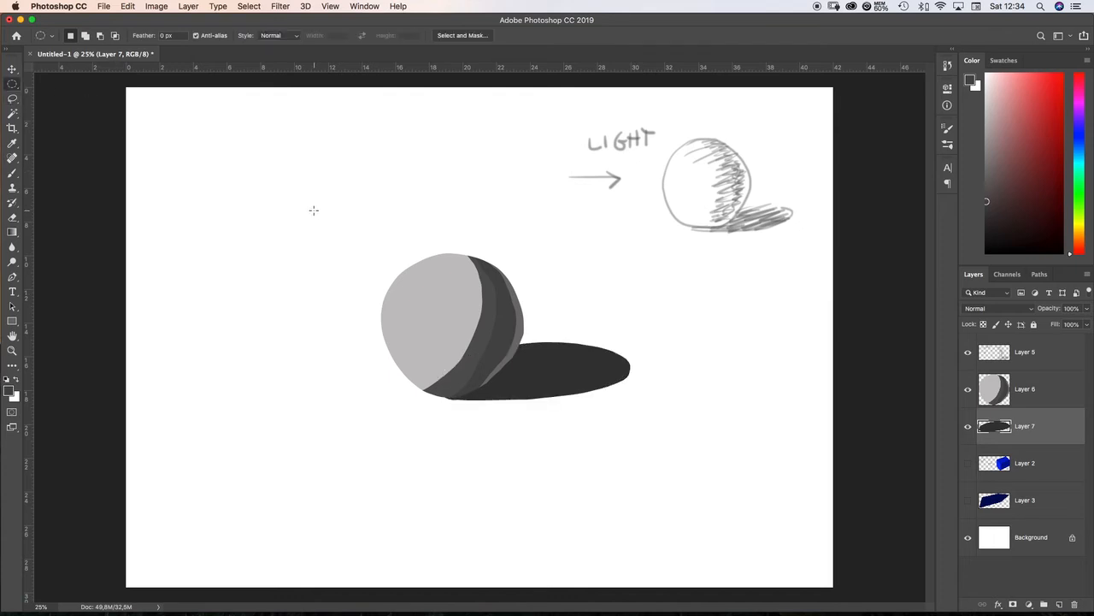
- On Layer 6, lasso the sphere's upper-left area, brighten it with an Exposure of +0.22, and deselect it
key("l")
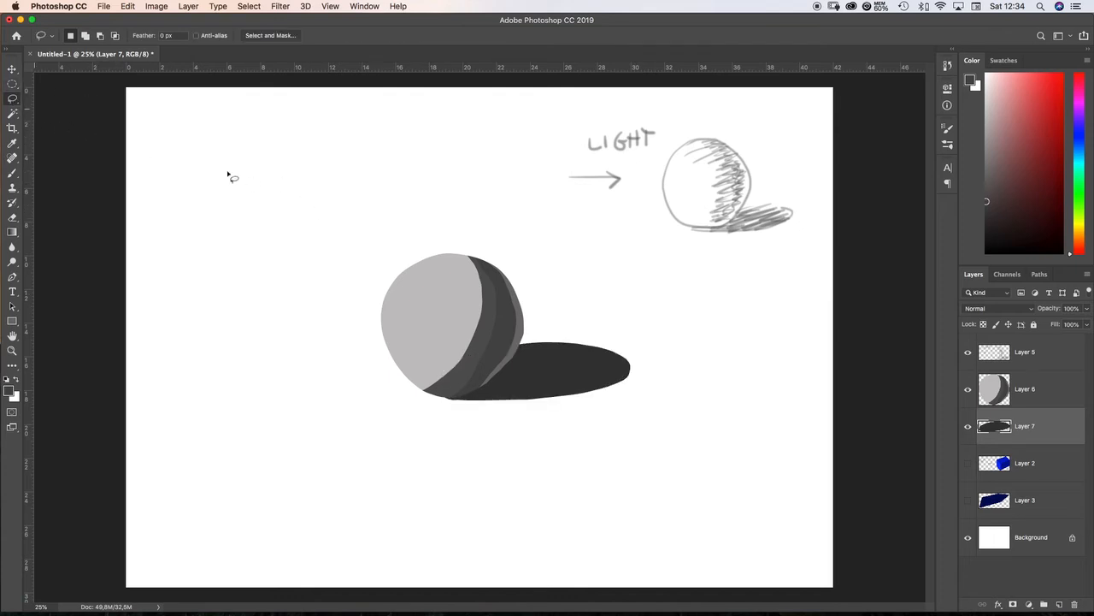
left_click(1036, 388)
mouse_move(402, 248)
left_mouse_down()
mouse_move(362, 342)
mouse_move(435, 240)
mouse_move(400, 247)
left_mouse_up()
left_click(156, 6)
mouse_move(171, 38)
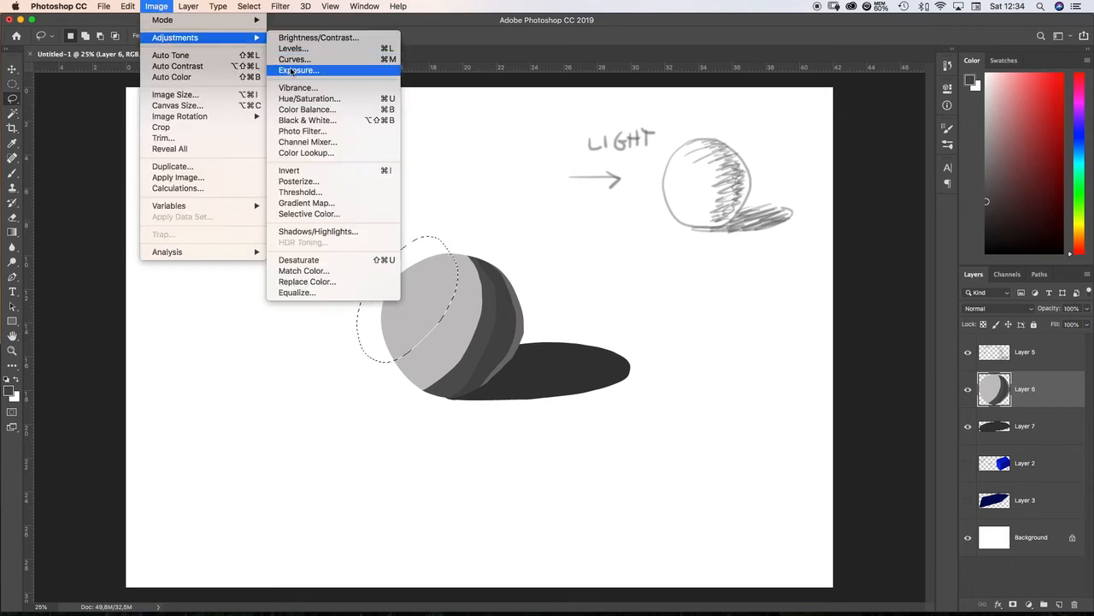
left_click(296, 71)
left_click_drag(826, 422, 829, 424)
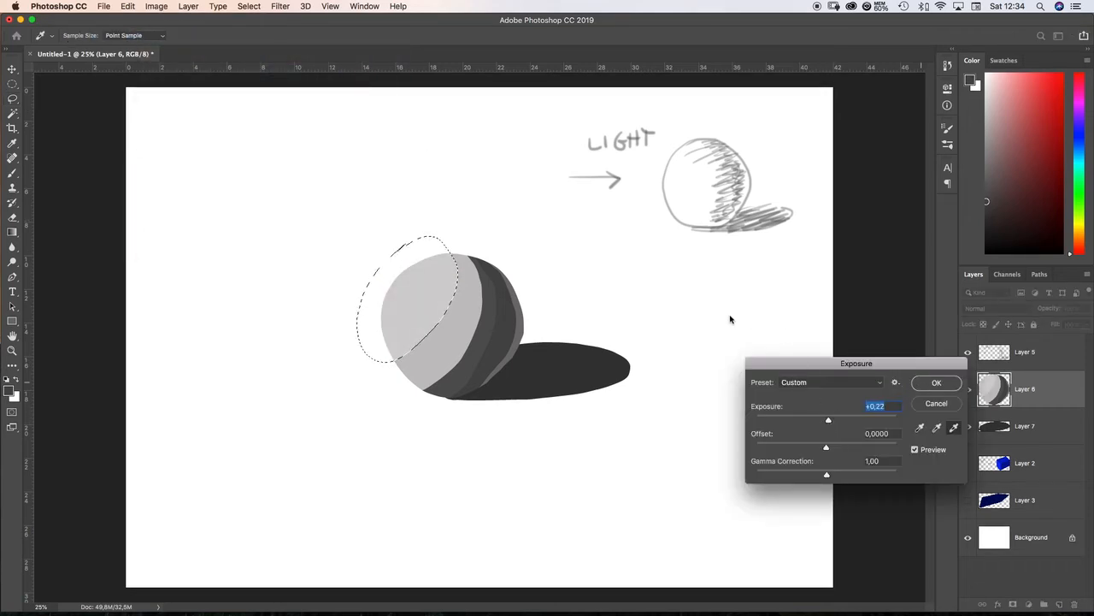
key("Return")
key("super+d")
- Lasso a small oval highlight near the sphere's upper left, brighten it to white with an Exposure of +1.08, and deselect it
left_click_drag(407, 280, 415, 294)
left_click(154, 7)
mouse_move(183, 36)
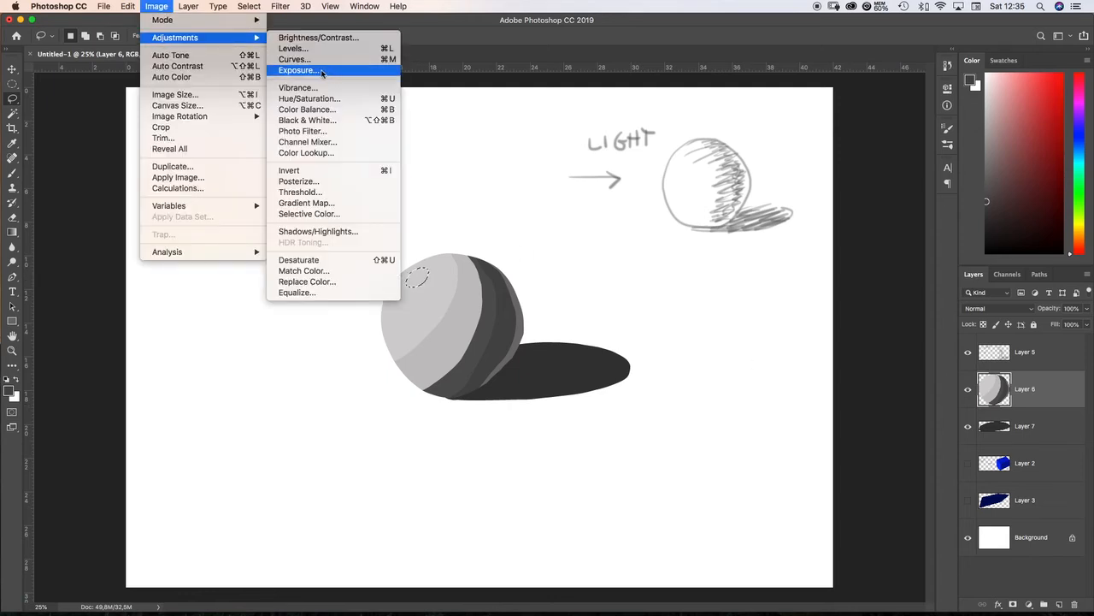
left_click(308, 68)
left_click_drag(827, 423, 838, 424)
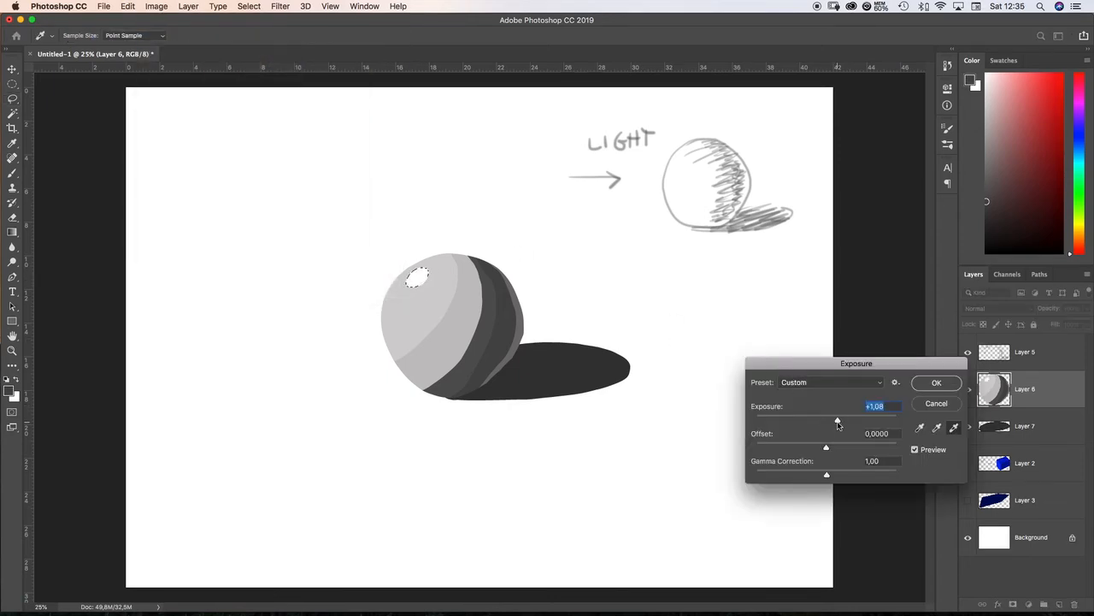
left_click(937, 382)
left_click(12, 83)
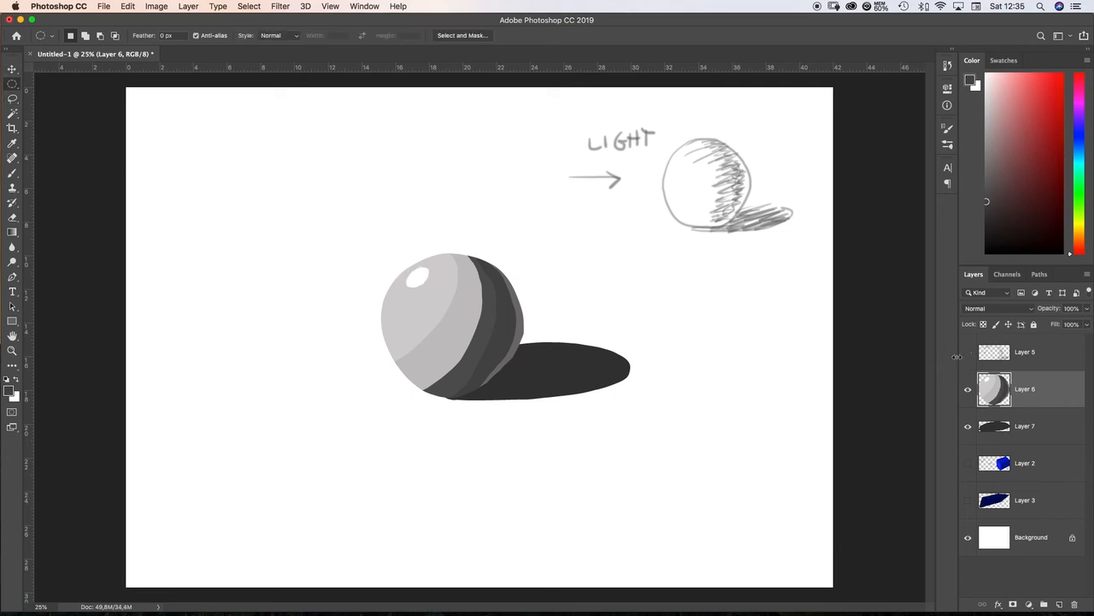
- Hide the light sketch on Layer 5, then scale Layers 6 and 7 to 85.78% and move them toward the canvas's upper left
left_click(968, 352)
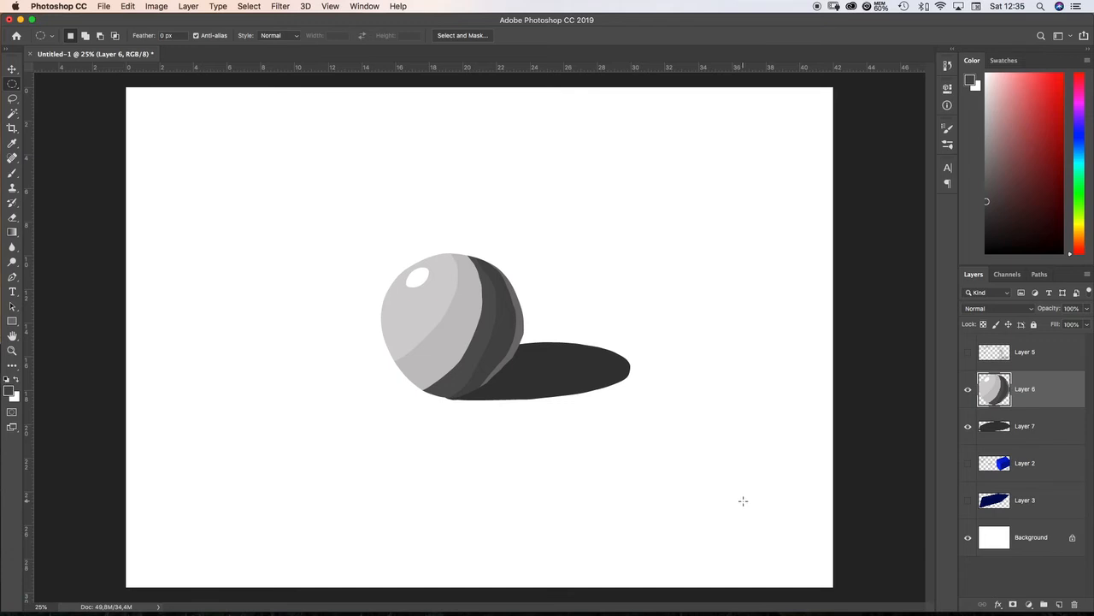
left_click(1043, 438, "shift")
key("v")
left_click_drag(631, 251, 594, 271)
left_click_drag(421, 306, 268, 215)
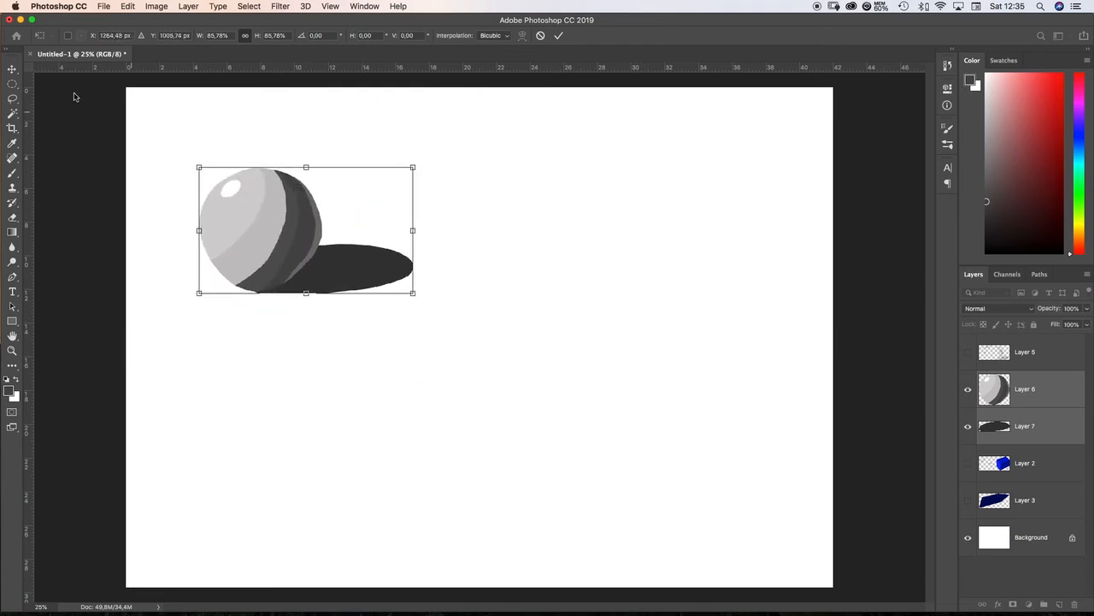
left_click(15, 83)
- Lasso an upright cylinder outline right of the sphere on a new layer, fill it with dark gray, and deselect it
left_click(12, 99)
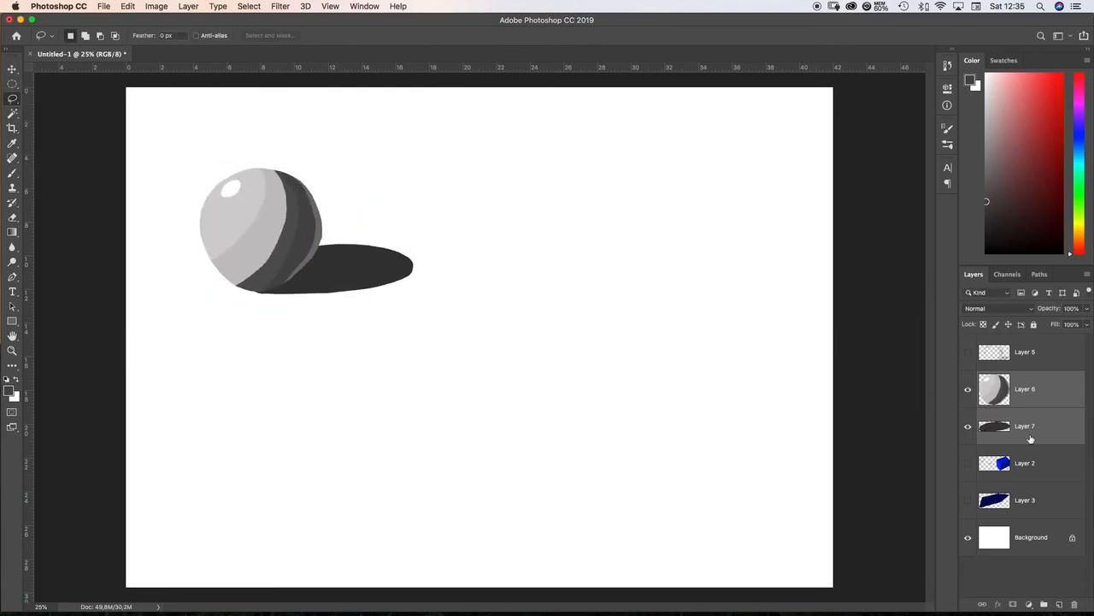
left_click(1061, 602)
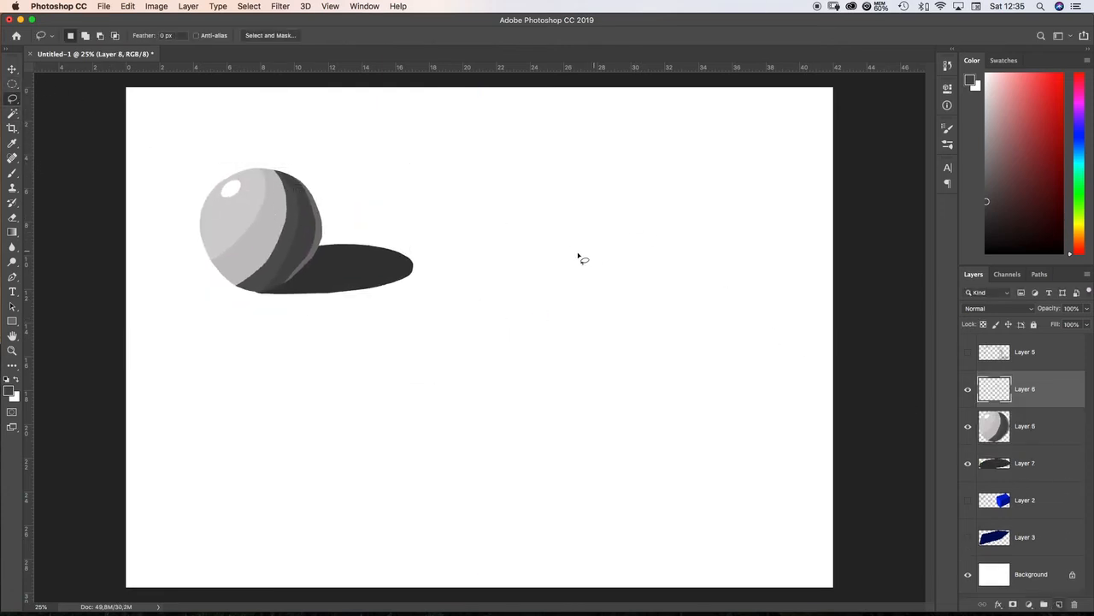
mouse_move(516, 267)
left_mouse_down()
mouse_move(606, 271)
mouse_move(590, 251)
left_mouse_up()
mouse_move(516, 267)
left_mouse_down()
mouse_move(525, 399)
mouse_move(568, 415)
mouse_move(613, 406)
left_mouse_up()
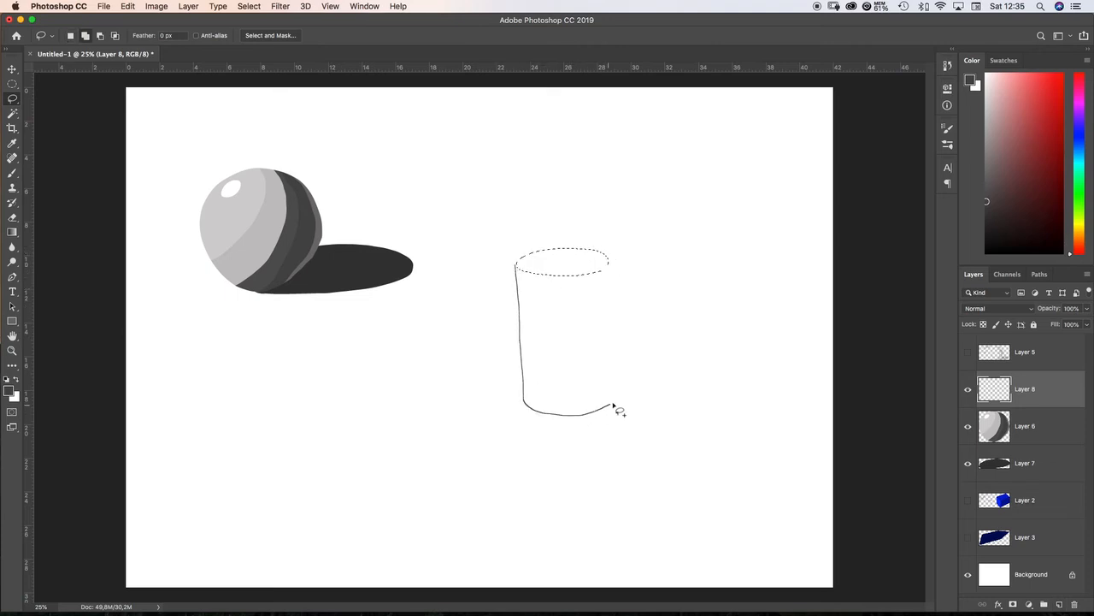
left_click_drag(609, 278, 608, 277)
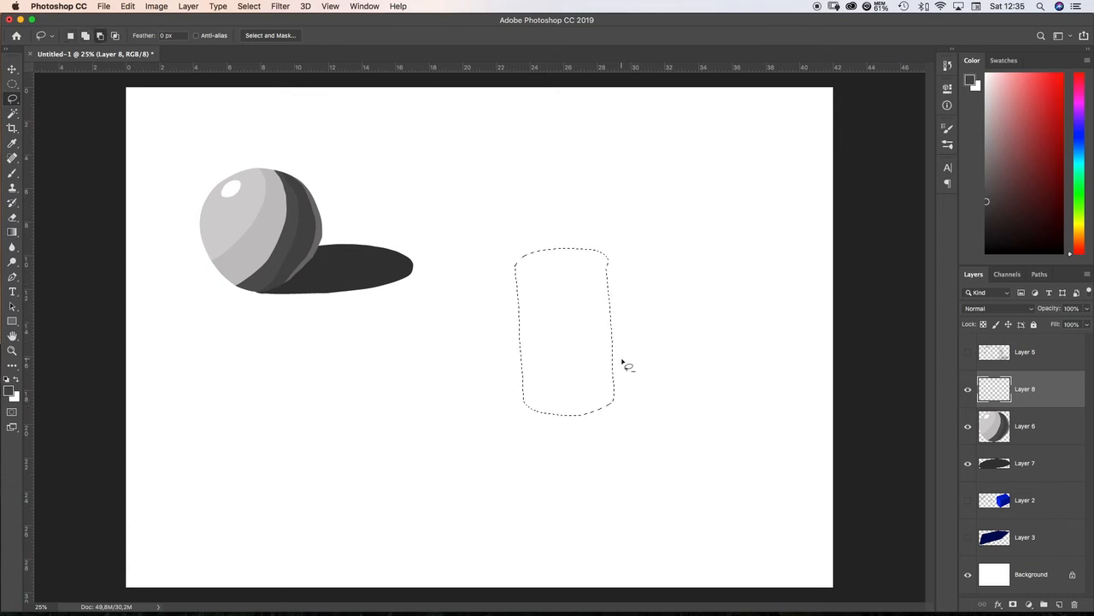
key("alt+BackSpace")
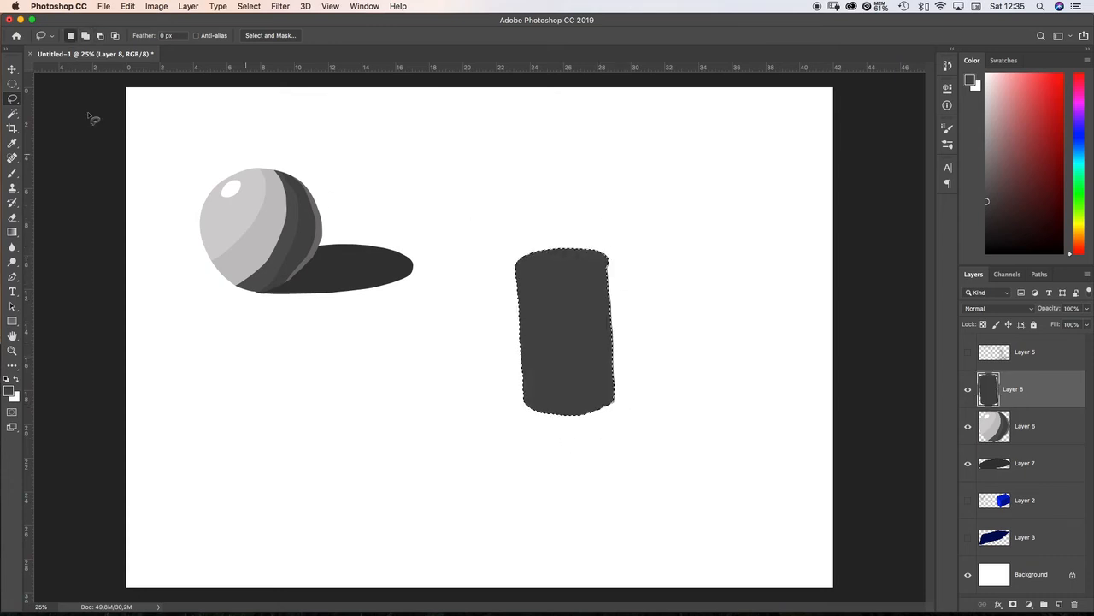
key("super+d")
- Lasso the cylinder's oval top face and brighten it with a positive Exposure adjustment
left_click_drag(610, 237, 612, 240)
mouse_move(567, 227)
left_mouse_down()
mouse_move(512, 267)
mouse_move(551, 276)
mouse_move(571, 227)
left_mouse_up()
left_click(156, 7)
mouse_move(154, 37)
left_click(293, 71)
left_click_drag(826, 422, 847, 420)
left_click(936, 383)
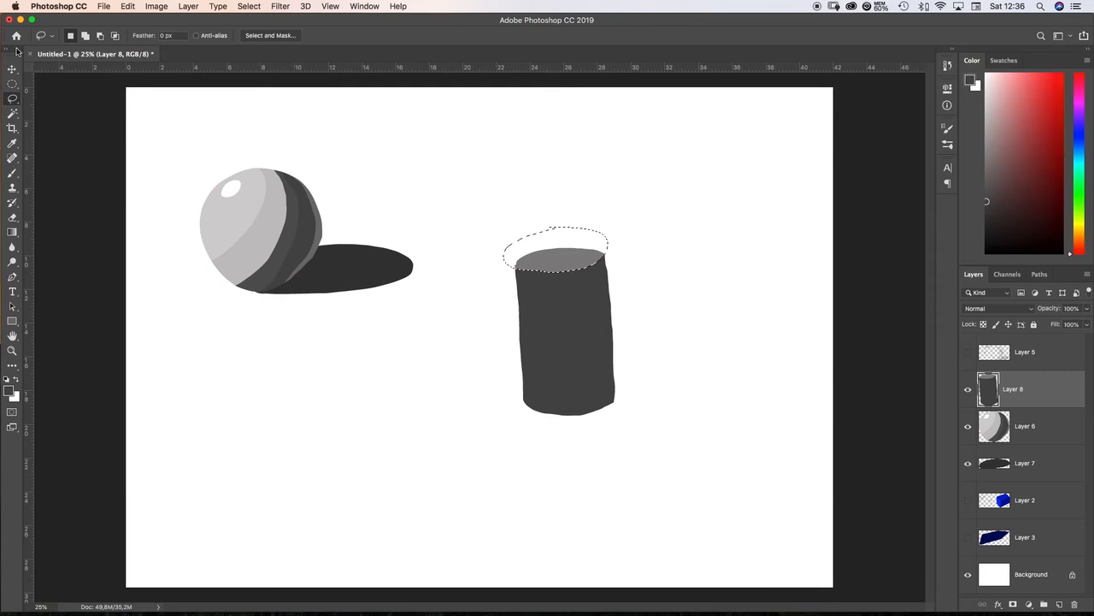
- Select the cylinder's side with the Magic Wand, exclude a narrow left strip with the Lasso, and darken the rest with negative Exposure
key("w")
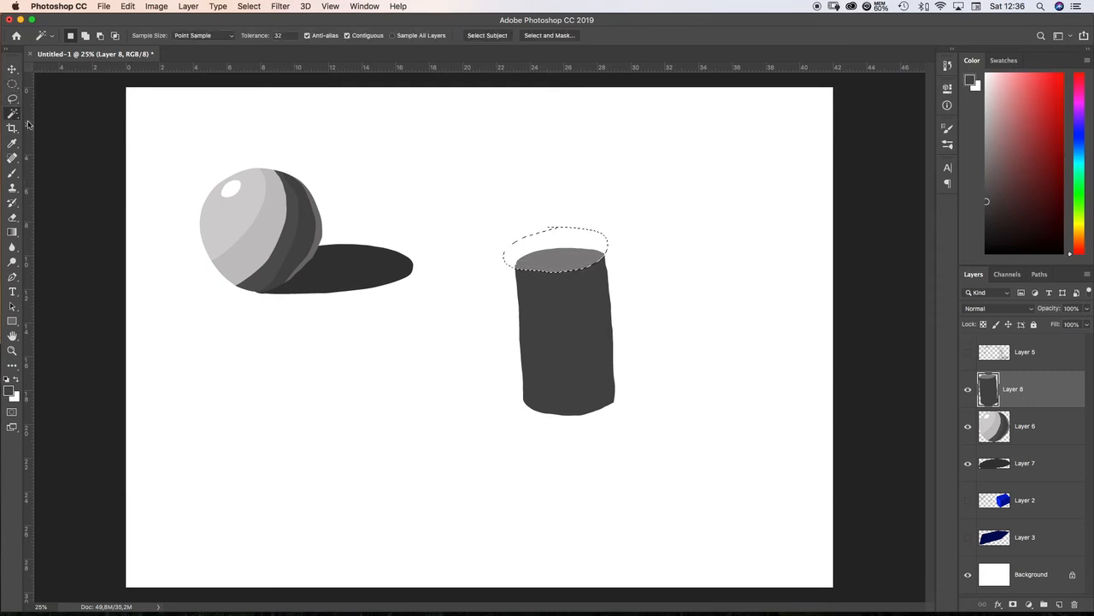
left_click(540, 344)
left_click(12, 98)
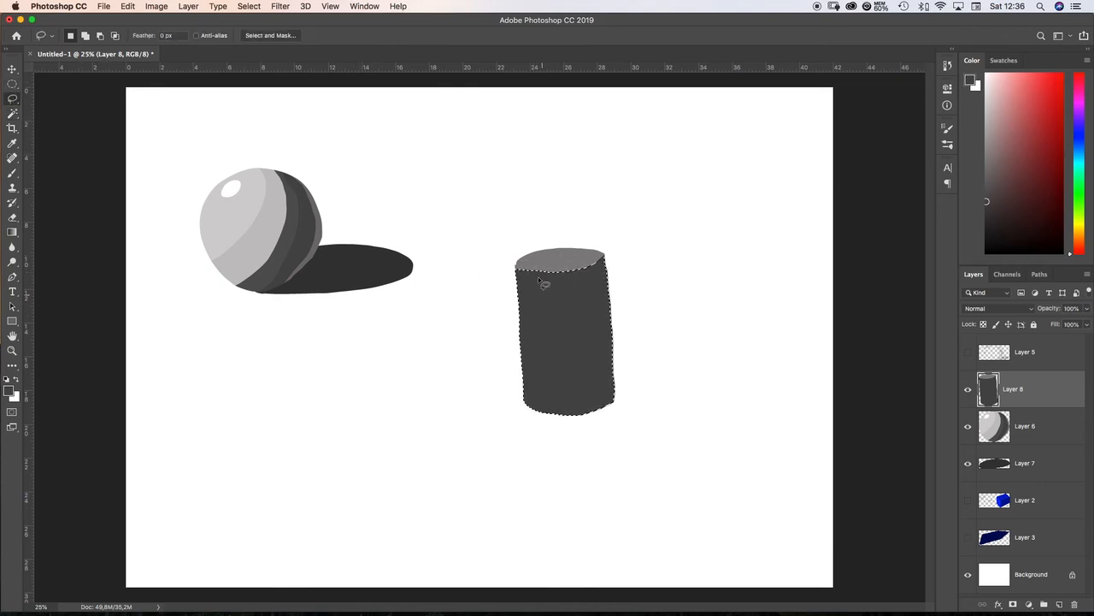
mouse_move(536, 246)
left_mouse_down()
mouse_move(539, 282)
mouse_move(484, 348)
mouse_move(503, 253)
left_mouse_up()
left_click(157, 7)
mouse_move(171, 35)
left_click(286, 67)
left_click_drag(826, 421, 816, 424)
key("Return")
- Select the cylinder's whole side, limit the selection to its left half with the Lasso, and brighten it slightly with Exposure
key("w")
left_click(531, 323, "shift")
key("l")
mouse_move(557, 241)
left_mouse_down()
mouse_move(558, 348)
mouse_move(566, 294)
mouse_move(581, 461)
mouse_move(565, 245)
left_mouse_up()
key("super+z")
left_click(156, 7)
mouse_move(171, 36)
left_click(287, 69)
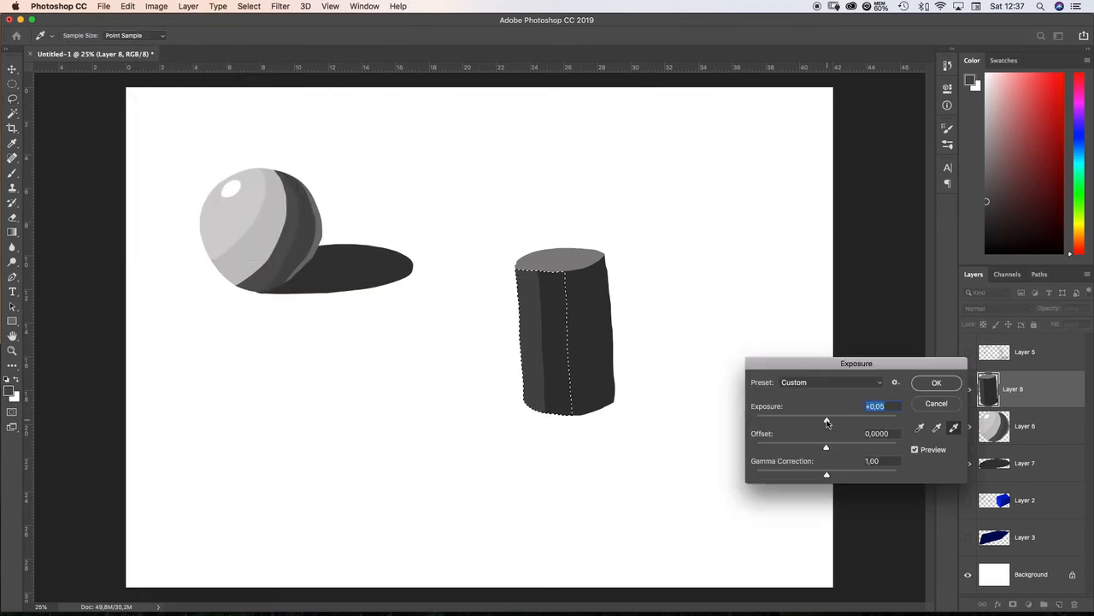
key("Return")
- Select the cylinder's whole side, limit the selection to its right strip with the Lasso, and darken it with a negative Exposure adjustment
key("w")
left_click(593, 318, "shift")
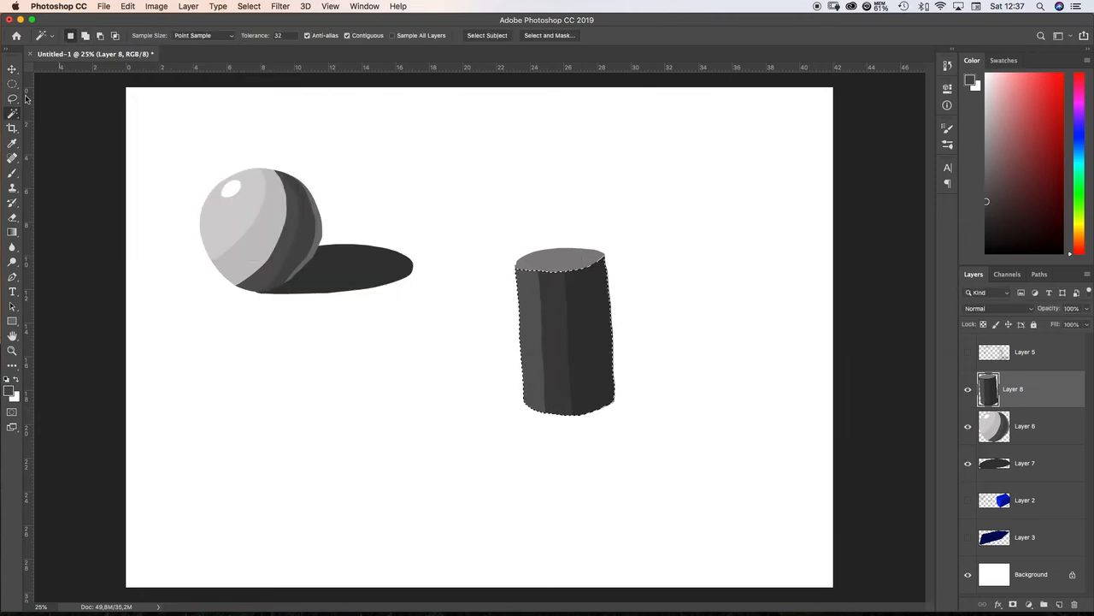
key("l")
mouse_move(584, 253)
left_mouse_down()
mouse_move(593, 432)
mouse_move(586, 257)
left_mouse_up()
left_click(156, 6)
mouse_move(175, 35)
left_click(286, 68)
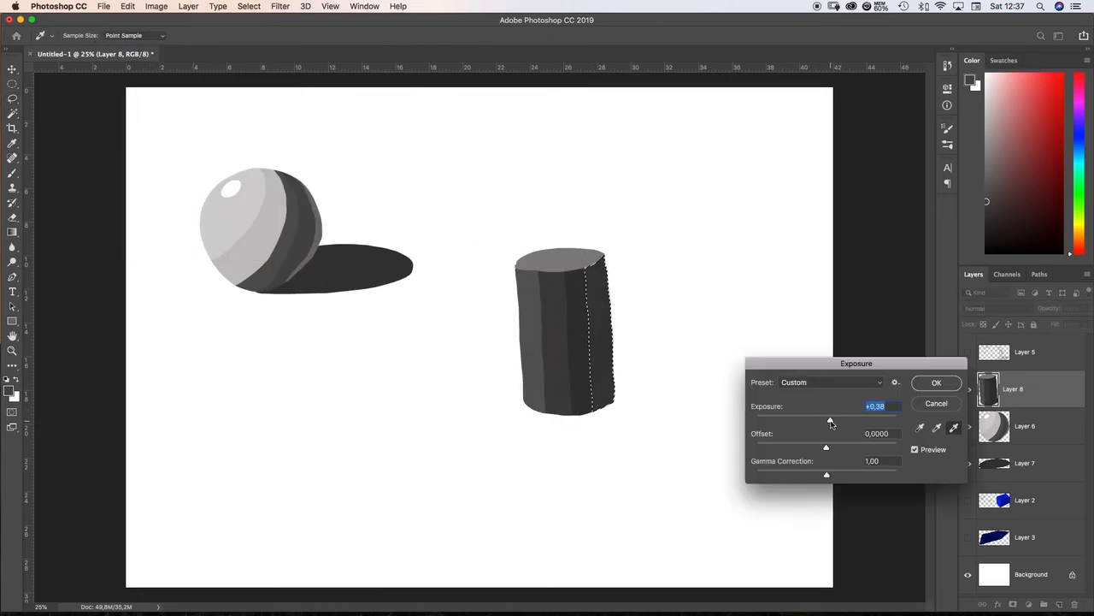
left_click_drag(826, 419, 814, 421)
key("Return")
- Select the cylinder's lightest band, narrow it to a thin strip along the left edge, brighten it with positive Exposure, and deselect
left_click(12, 113)
left_click(535, 332)
left_click(11, 99)
mouse_move(528, 254)
left_mouse_down()
mouse_move(545, 462)
mouse_move(568, 282)
mouse_move(530, 255)
left_mouse_up()
left_click(156, 6)
mouse_move(175, 36)
left_click(286, 68)
left_click_drag(825, 420, 836, 423)
key("Return")
key("ctrl+d")
- Add a new layer beneath the cylinder layer and brush a small arrow pointing down toward the cylinder from its upper left as light direction
key("m")
left_click(1059, 604)
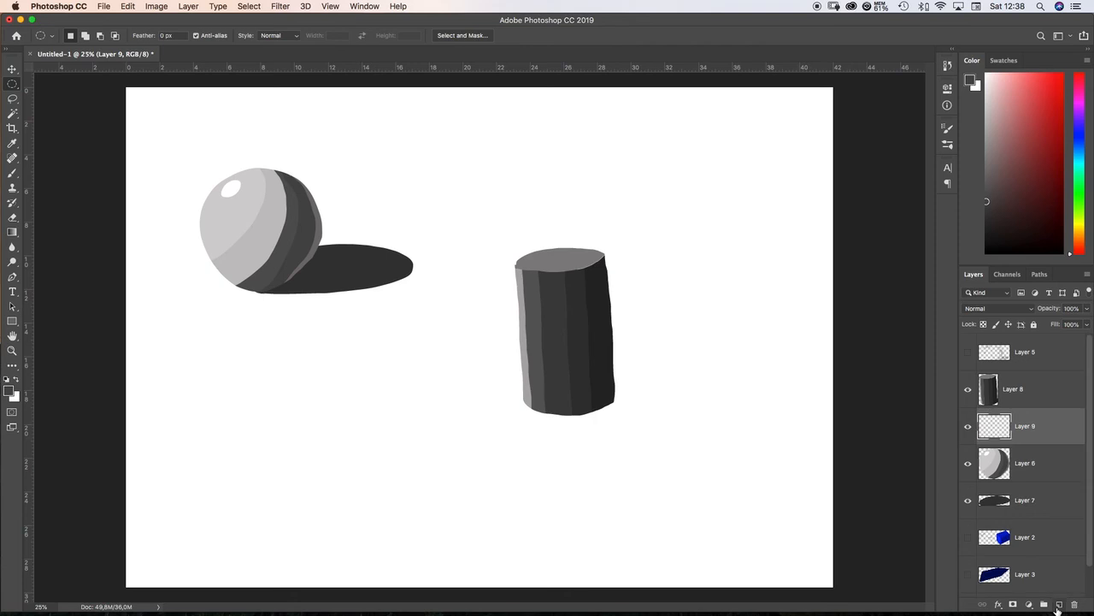
key("b")
left_click_drag(469, 168, 498, 213)
mouse_move(477, 203)
left_mouse_down()
mouse_move(501, 193)
mouse_move(468, 237)
left_mouse_up()
key("ctrl+z")
key("ctrl+z")
left_click_drag(450, 226, 469, 219)
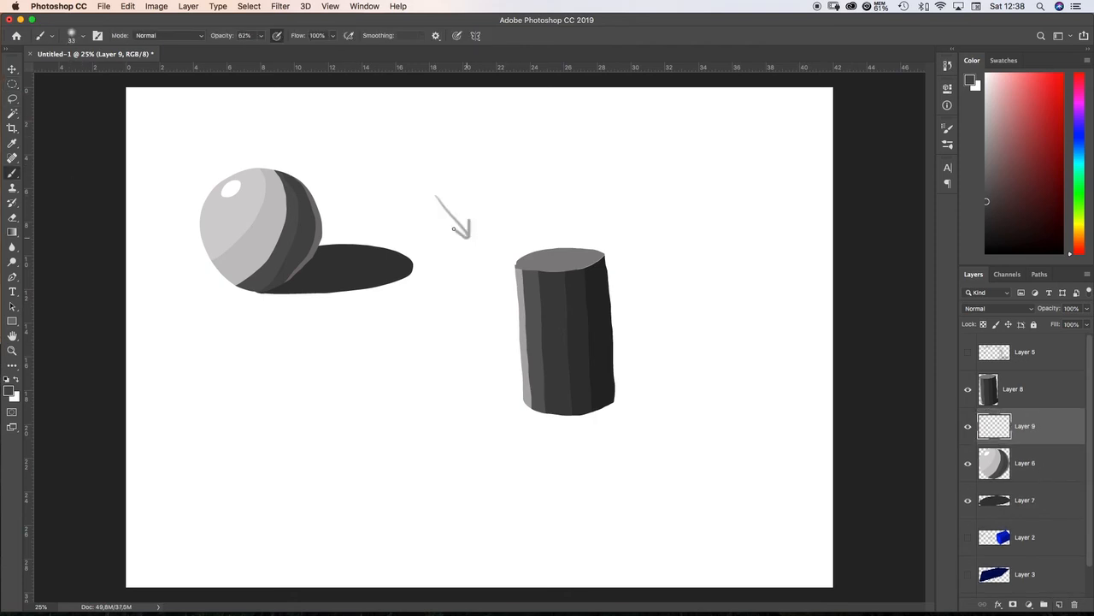
- Select the oval top face on the cylinder's layer with the Magic Wand and brighten it with a positive Exposure adjustment
key("w")
left_click(527, 289)
left_click(1013, 389)
left_click(564, 260)
left_click(157, 6)
left_click(296, 70)
left_click_drag(827, 421, 839, 420)
key("Return")
- Lasso a thin strip along the cylinder's right edge and brighten it with strong positive Exposure as reflected light
left_click(12, 84)
left_click(163, 114)
key("l")
mouse_move(605, 253)
left_mouse_down()
mouse_move(612, 420)
mouse_move(609, 257)
left_mouse_up()
left_click(156, 6)
mouse_move(197, 38)
left_click(296, 70)
left_click_drag(827, 420, 857, 420)
key("Return")
- Trim the cylinder's uneven right edge straight by outlining the excess with the Polygonal Lasso and removing it
left_click(12, 98)
left_click(73, 109)
left_click(604, 237)
left_click(646, 257)
left_click(650, 312)
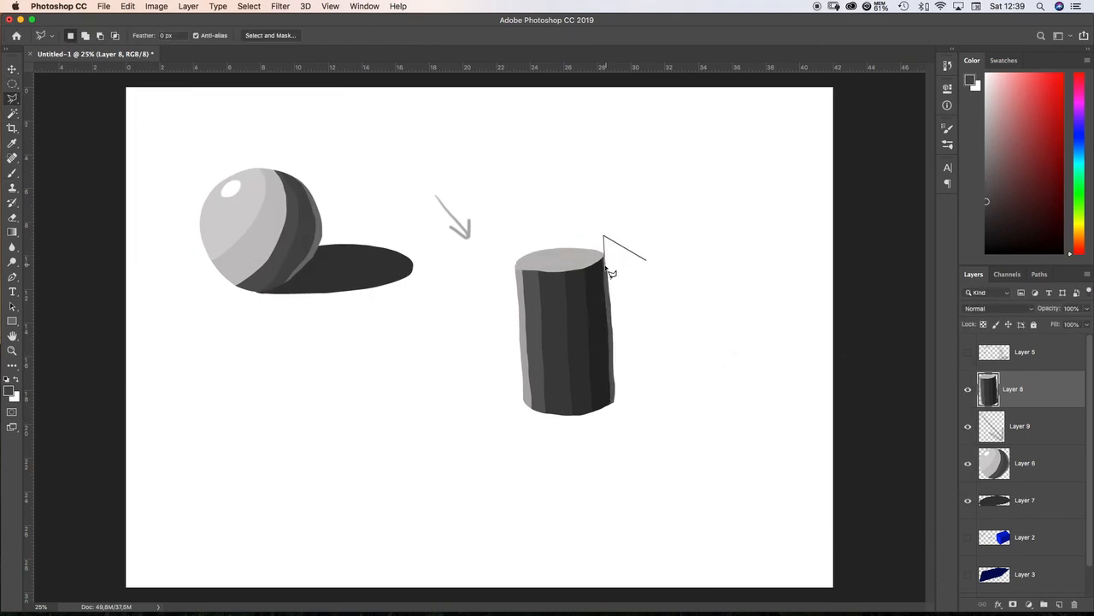
double_click(615, 427)
key("m")
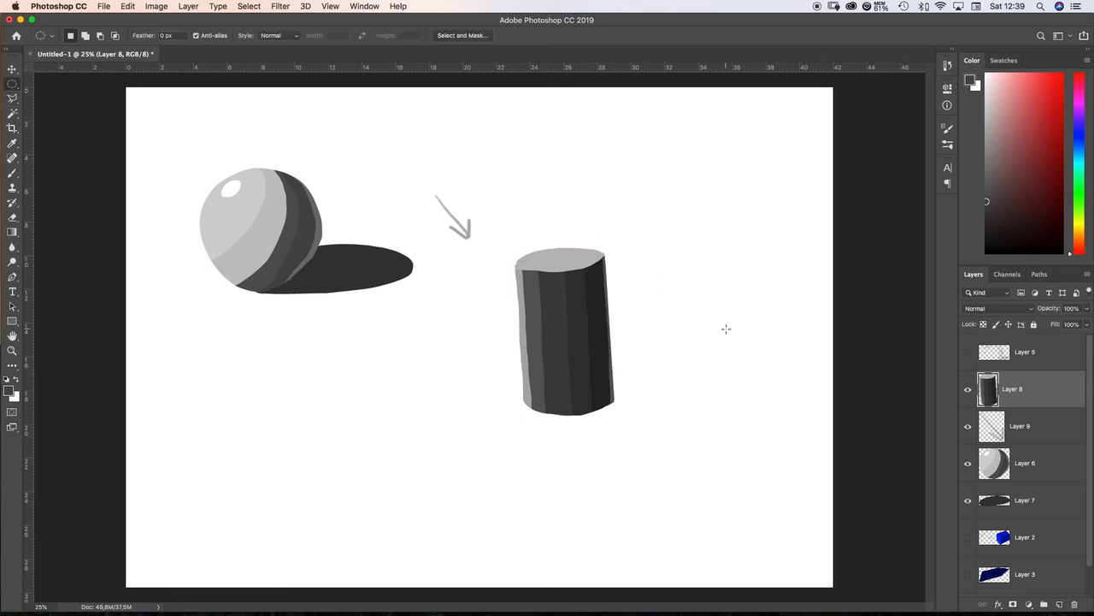
- Lasso a rounded cast shadow extending right from the cylinder's base on the arrow's layer, fill it with dark gray, and deselect
left_click(1047, 428)
key("shift+l")
mouse_move(526, 398)
left_mouse_down()
mouse_move(647, 419)
mouse_move(580, 376)
mouse_move(611, 418)
mouse_move(658, 384)
mouse_move(560, 375)
mouse_move(589, 421)
mouse_move(658, 419)
mouse_move(637, 374)
left_mouse_up()
key("alt+BackSpace")
key("alt+BackSpace")
key("m")
key("super+d")
- Rotate the cylinder together with its shadow and arrow about 2.5° clockwise using Free Transform so that the cylinder stands upright
key("super+t")
left_click_drag(679, 190, 628, 317)
key("Return")
left_click_drag(714, 325, 708, 357)
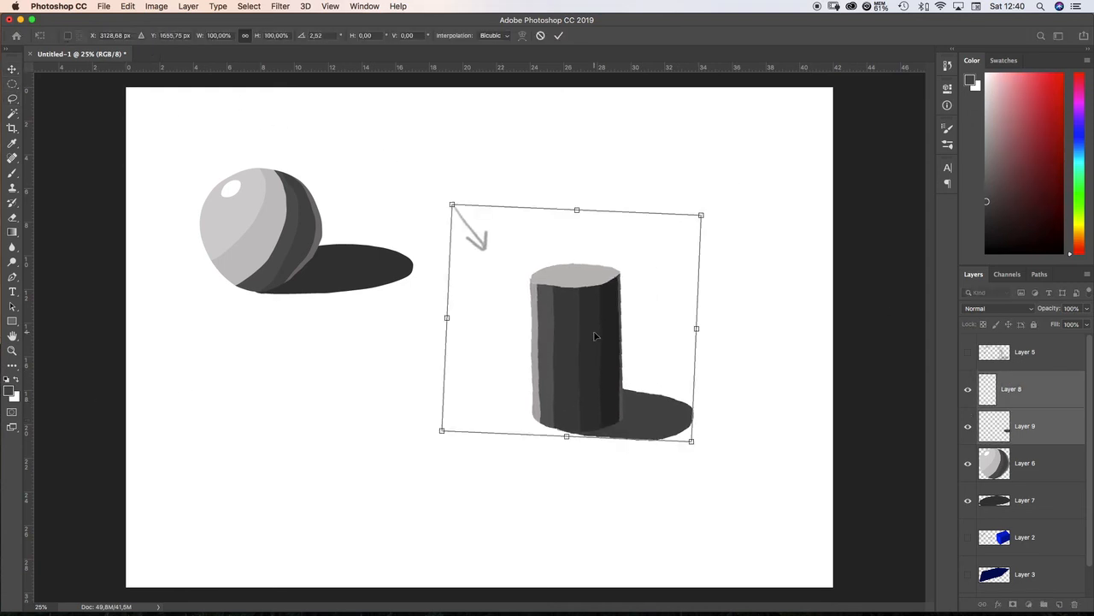
key("Return")
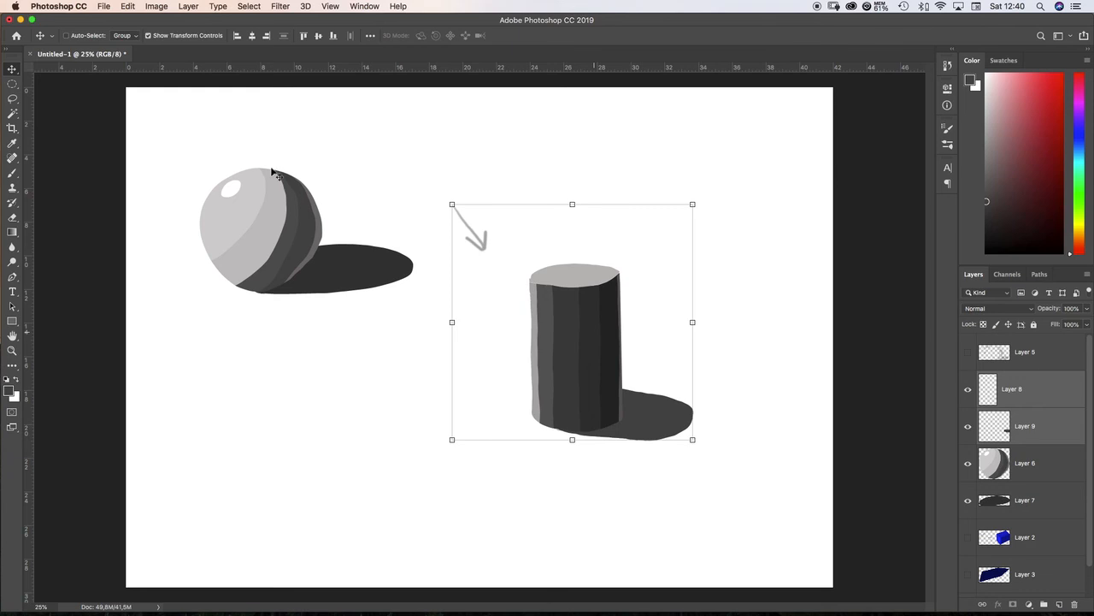